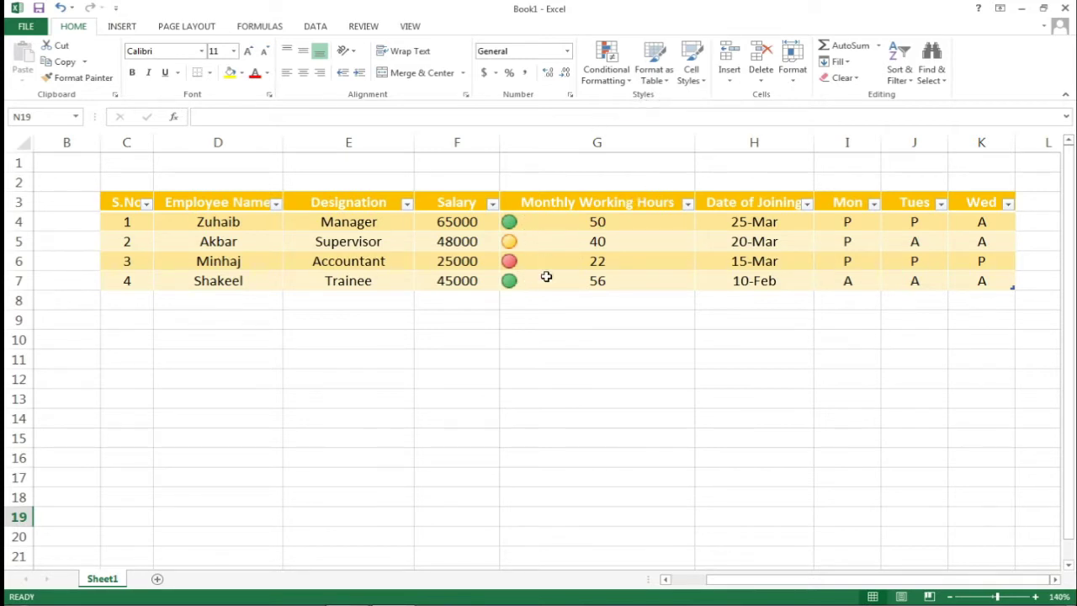
Give the 56 working-hours value in G7 the Neutral cell style.
mouse_move(127, 202)
mouse_down()
mouse_move(706, 289)
mouse_move(993, 279)
mouse_up()
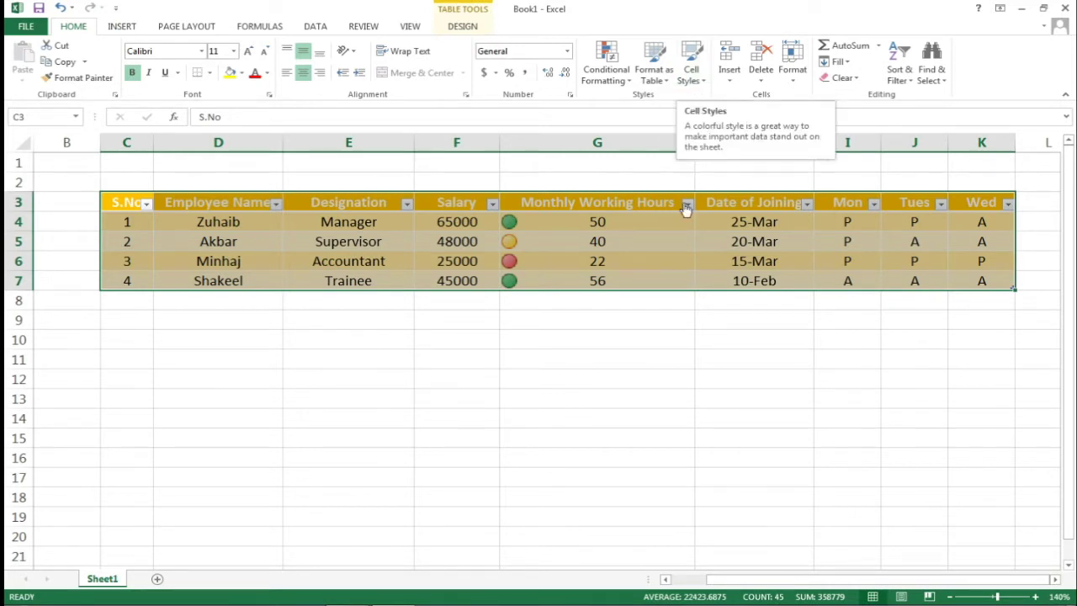
click(764, 259)
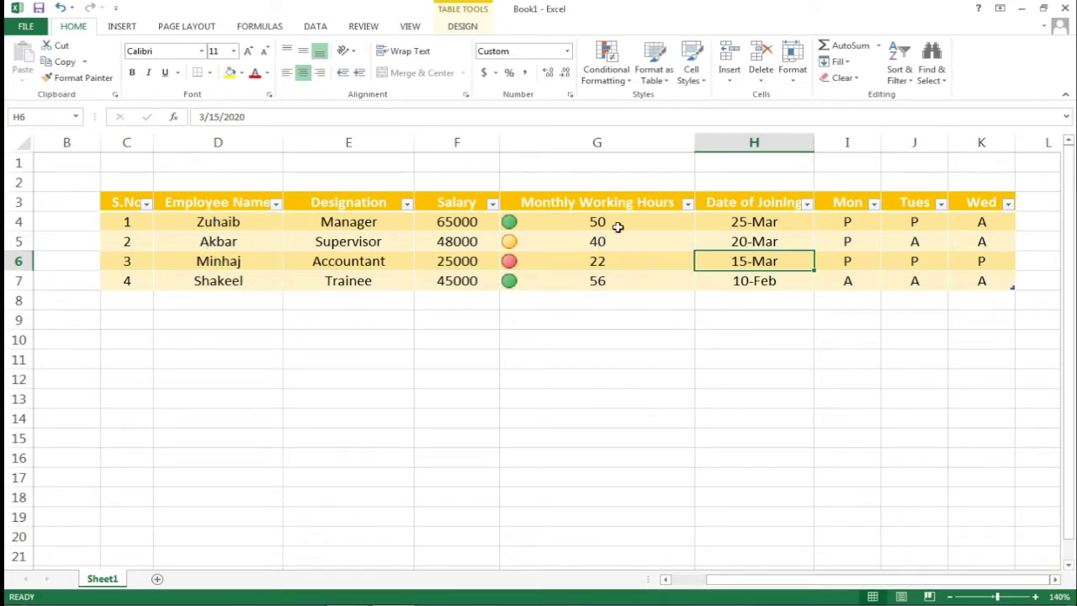
click(535, 244)
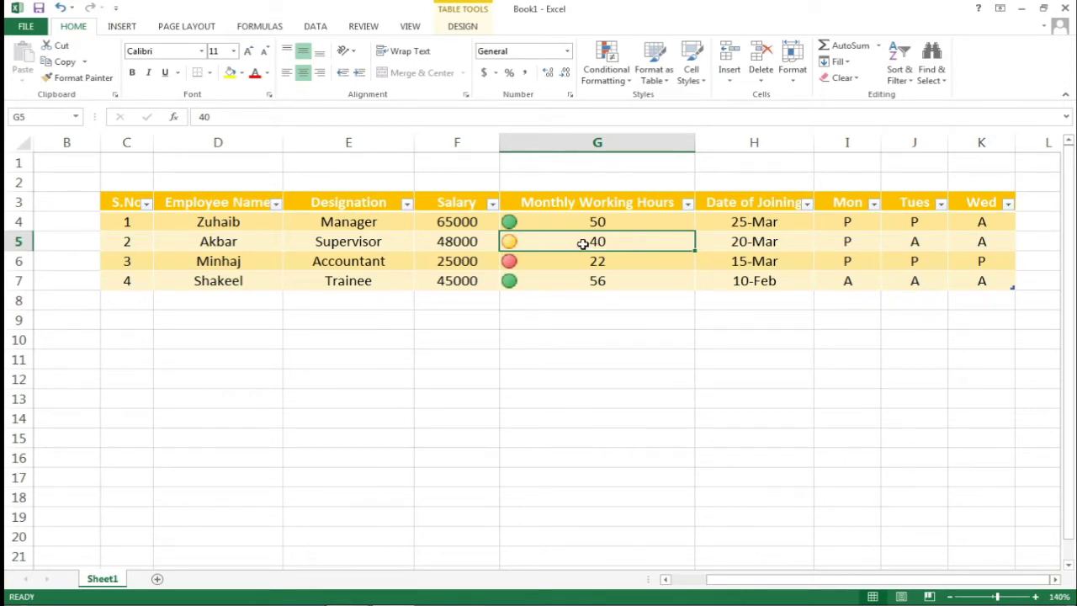
click(526, 220)
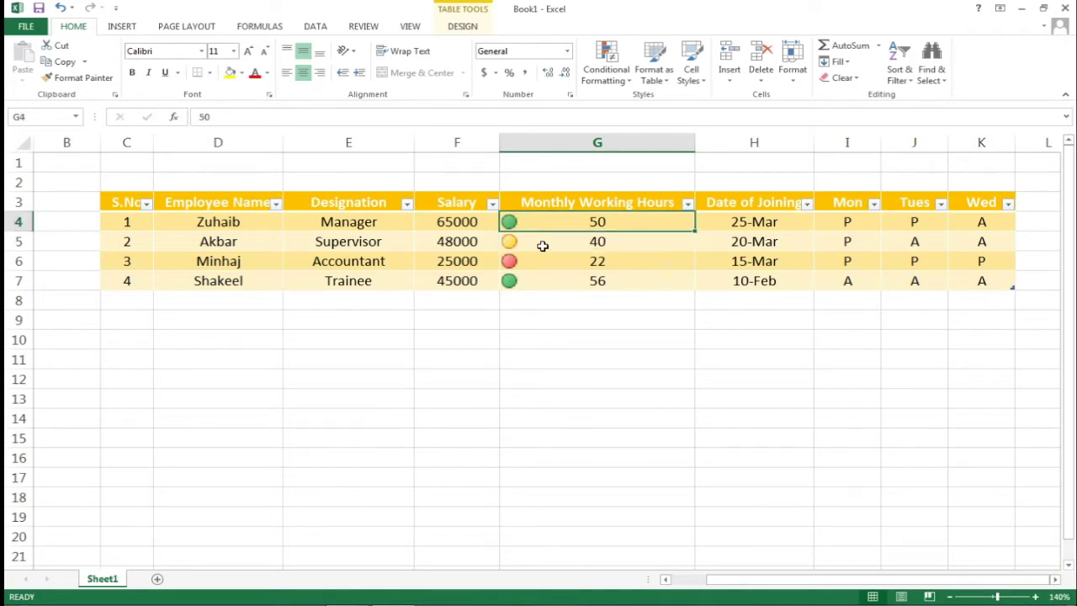
click(544, 246)
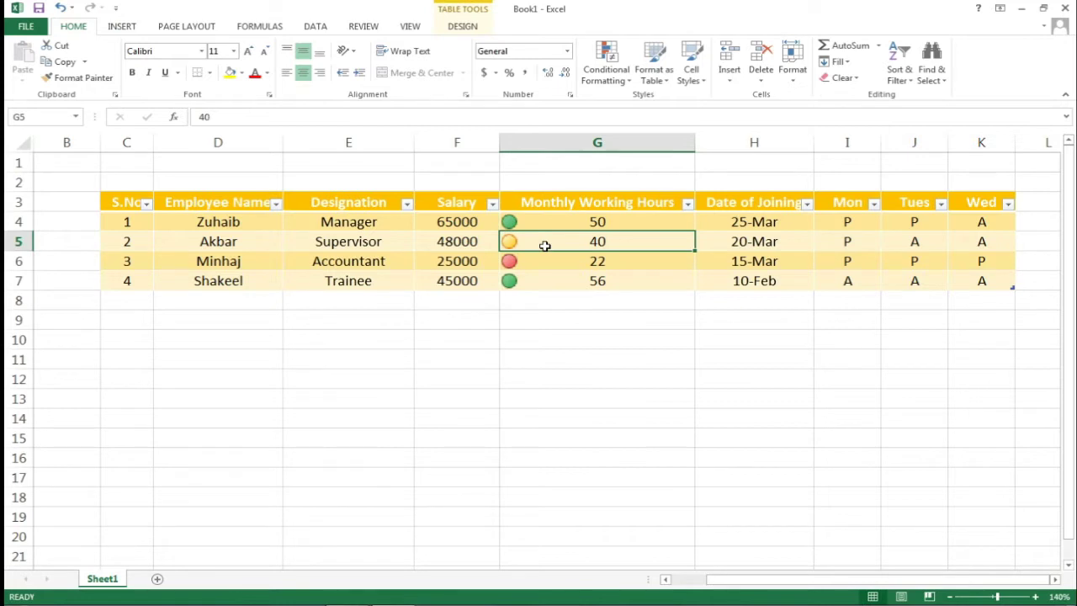
click(544, 265)
click(559, 282)
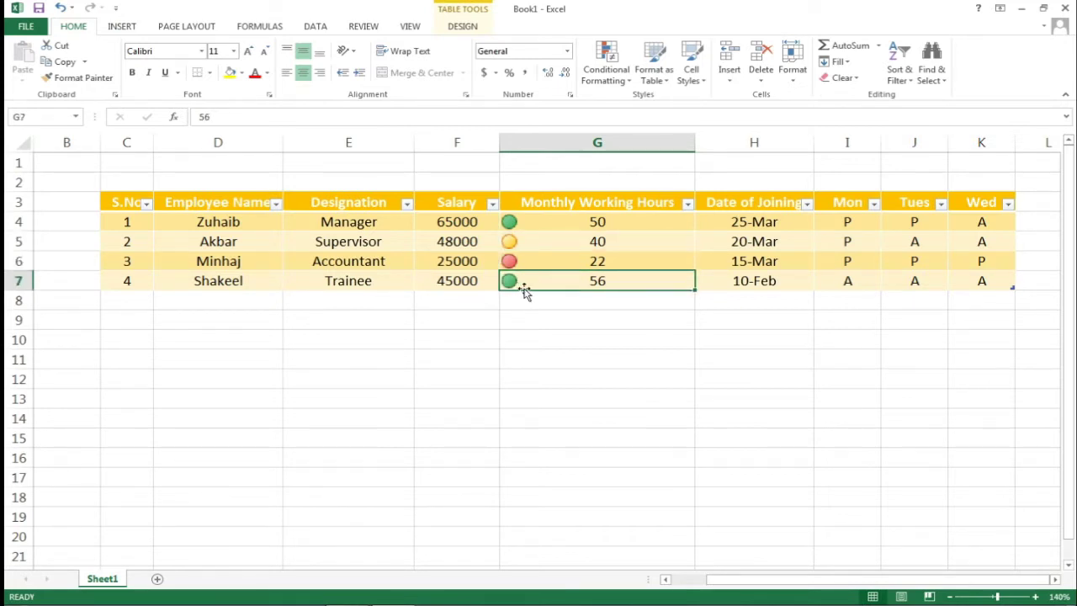
drag(597, 222, 597, 282)
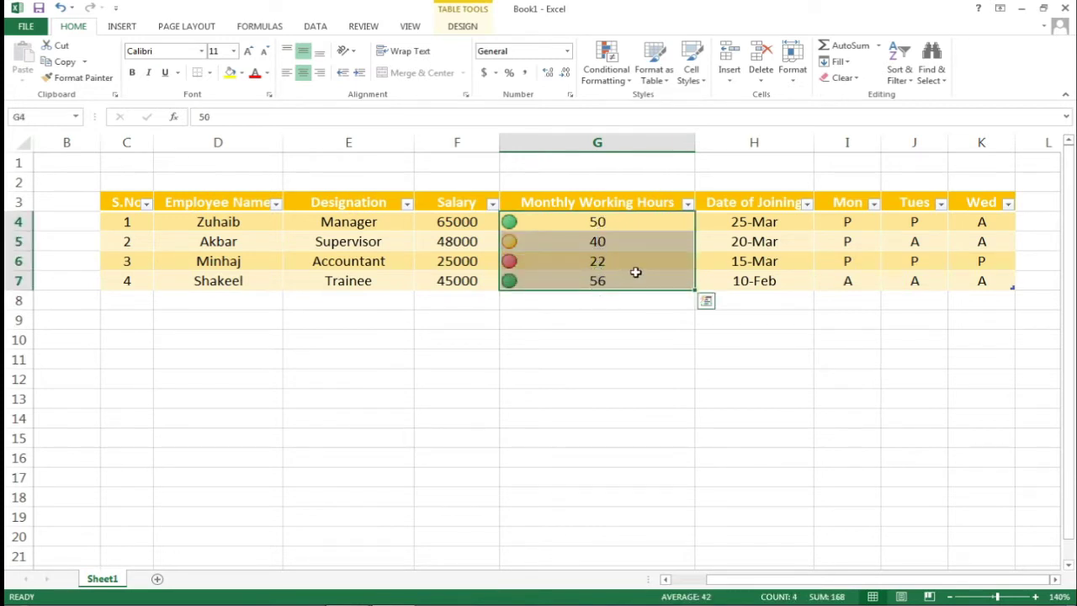
click(631, 279)
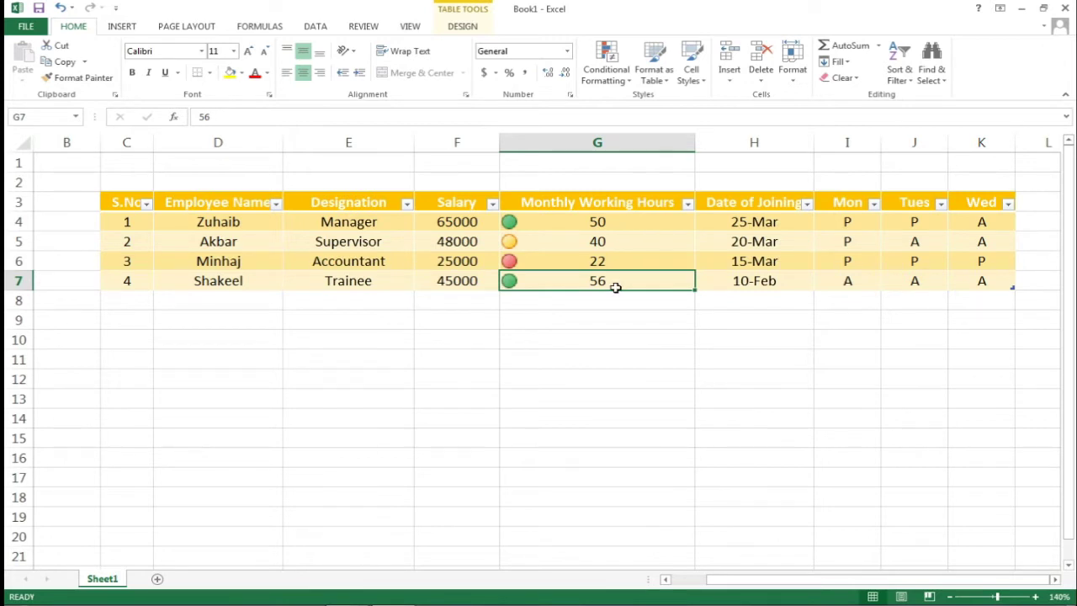
click(695, 87)
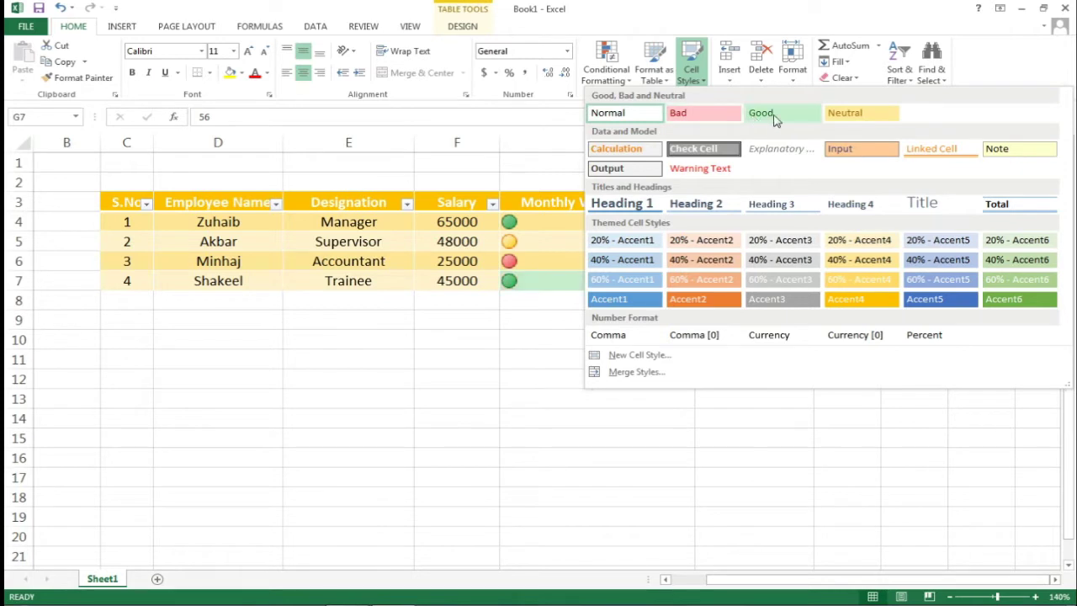
click(860, 116)
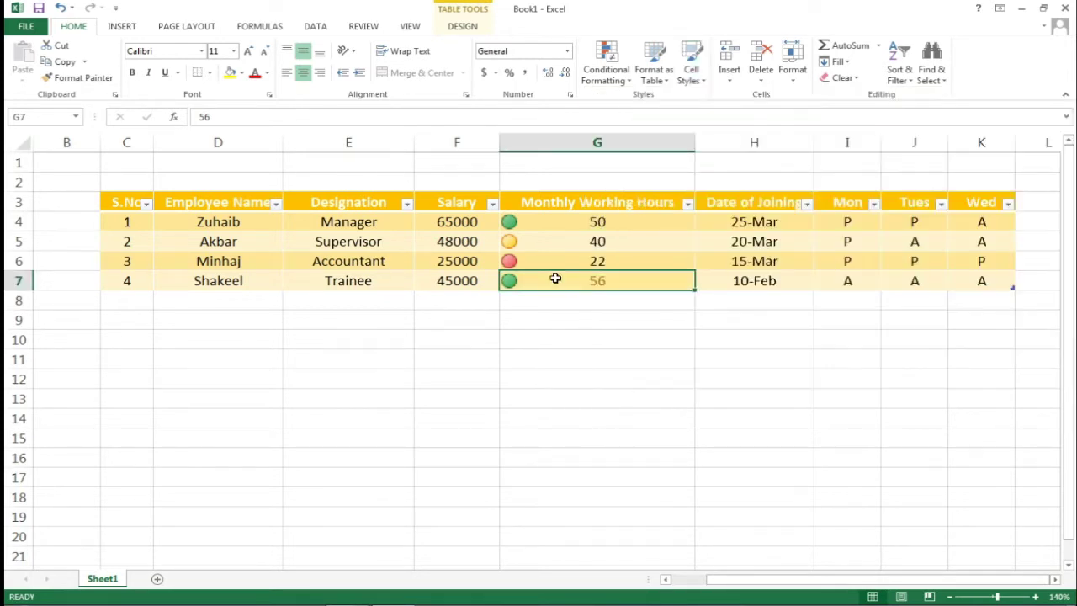
Apply the red Bad style to the 22 working-hours value, then select the 40 value.
click(618, 262)
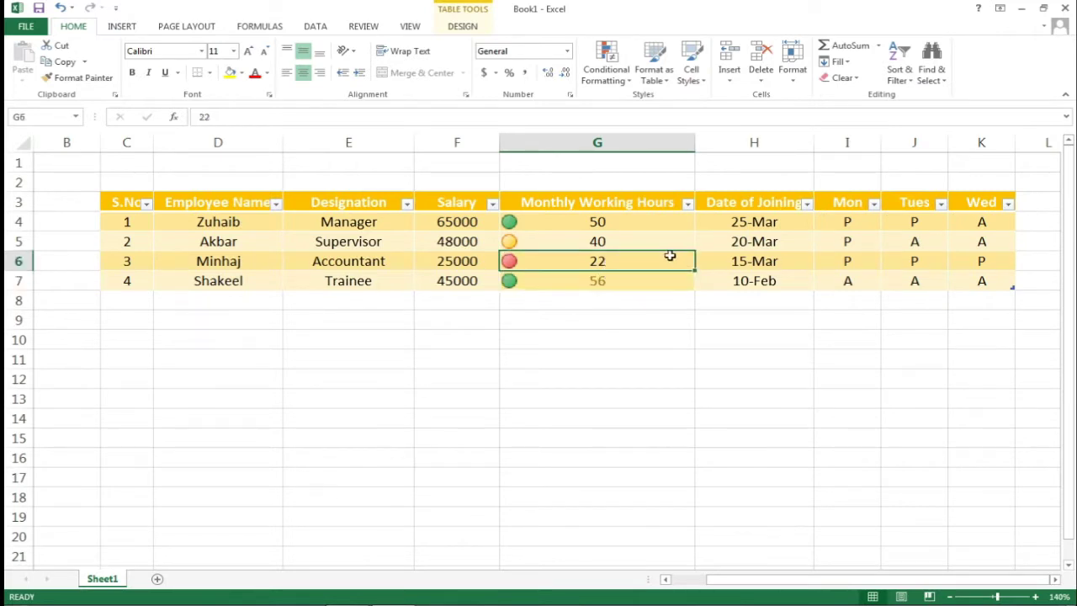
click(699, 88)
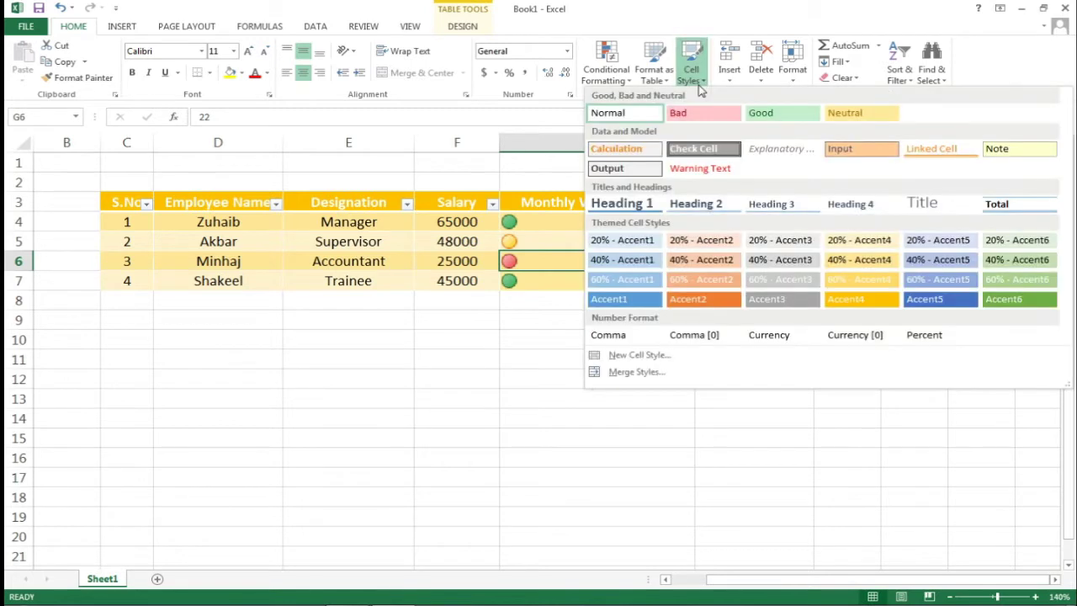
click(698, 114)
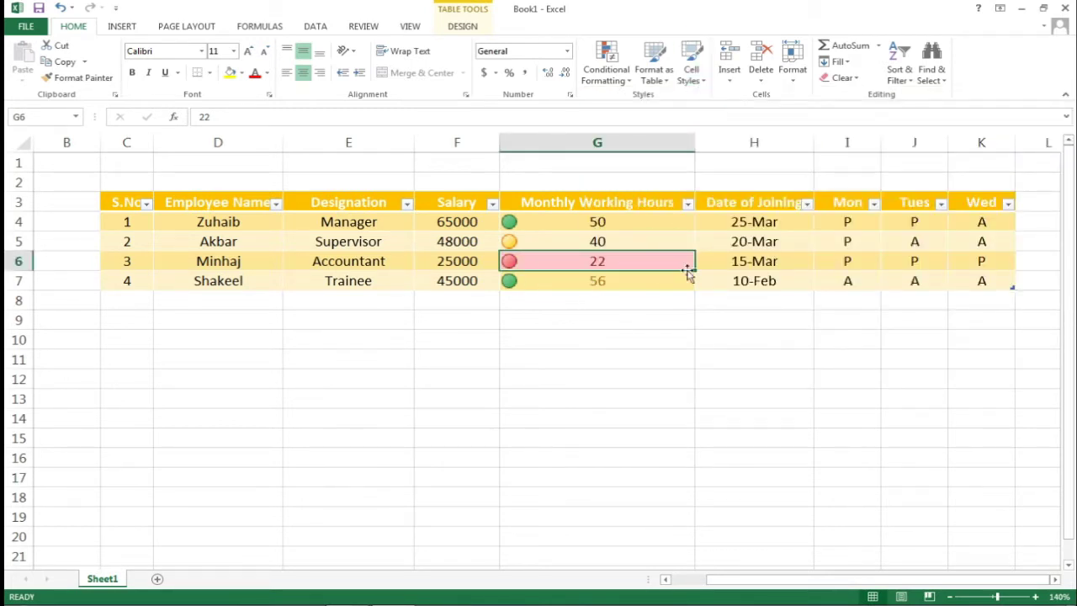
click(630, 240)
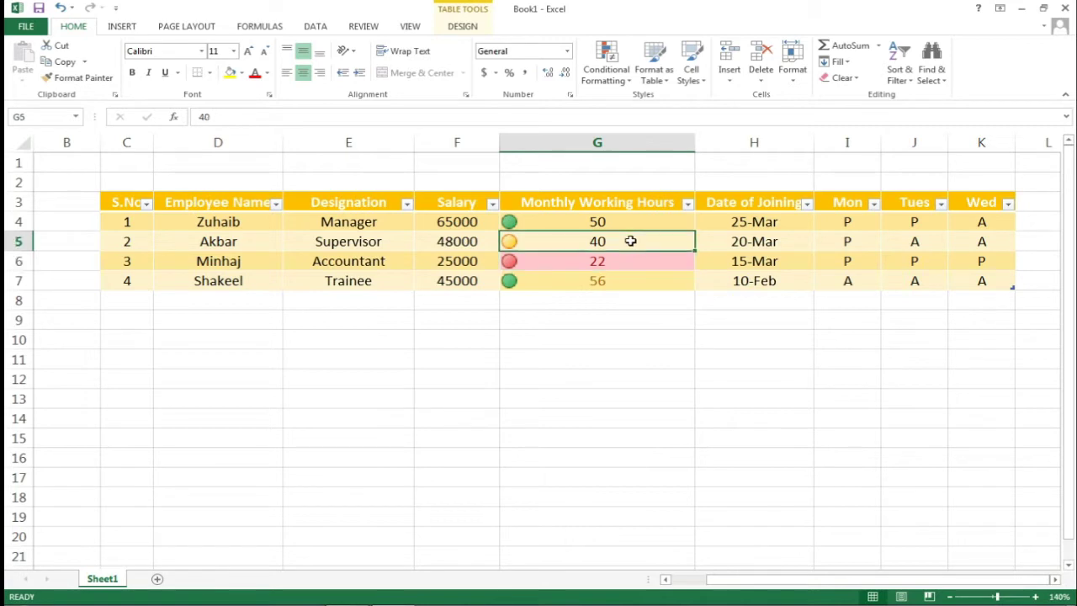
click(698, 76)
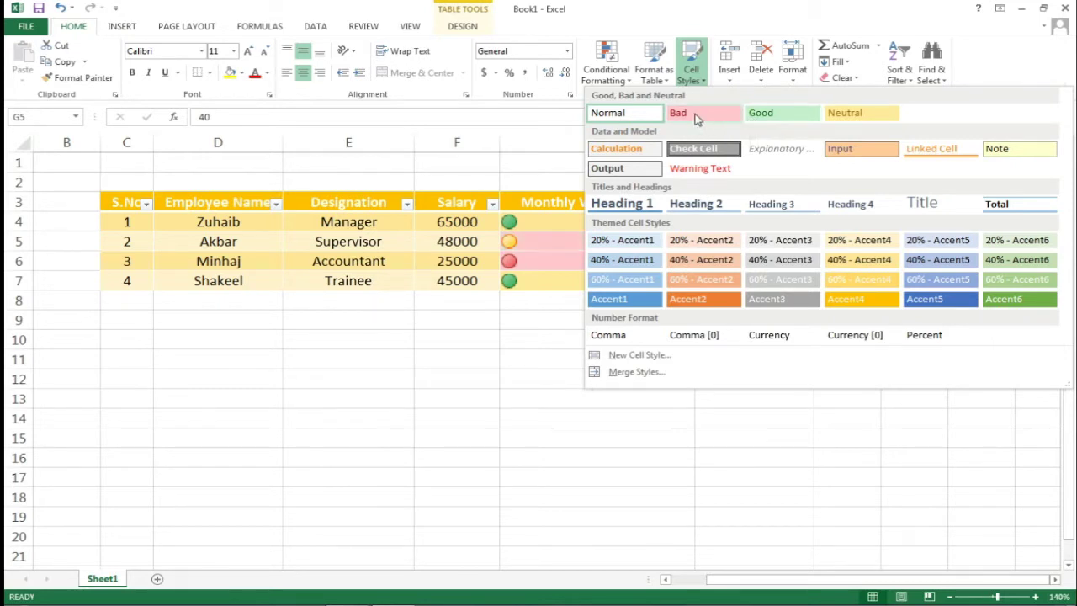
Reset the 40 value to the Normal style and give the 50 value the Good style.
click(628, 116)
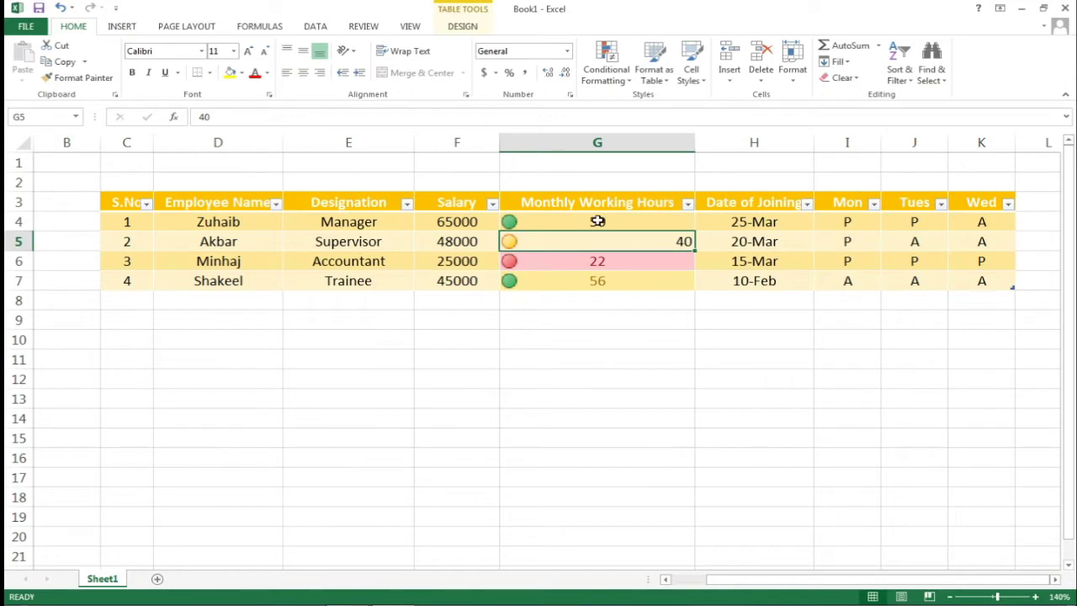
click(598, 220)
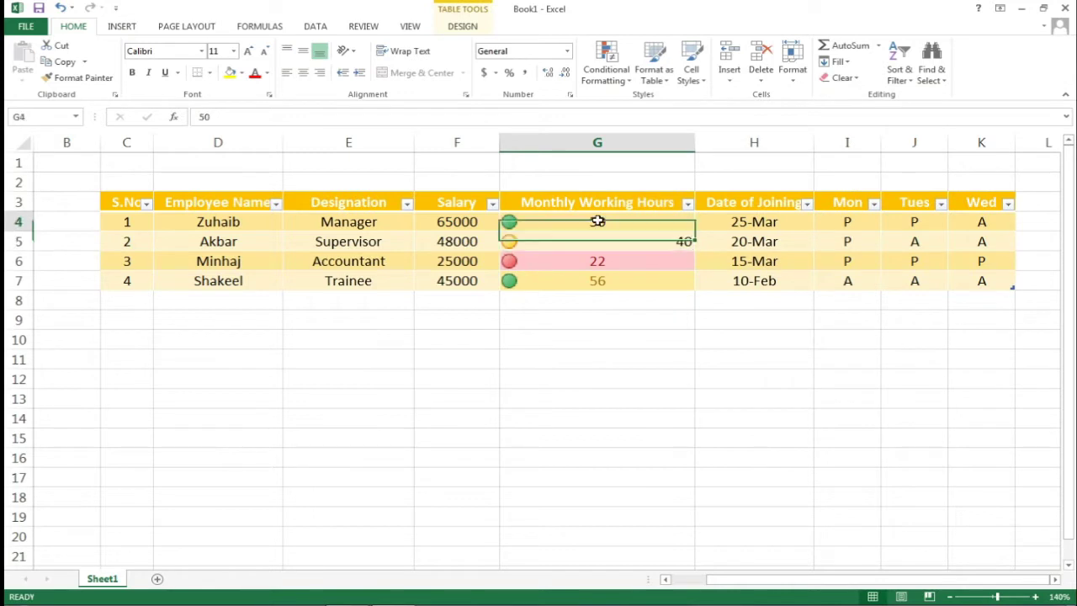
click(691, 74)
click(758, 116)
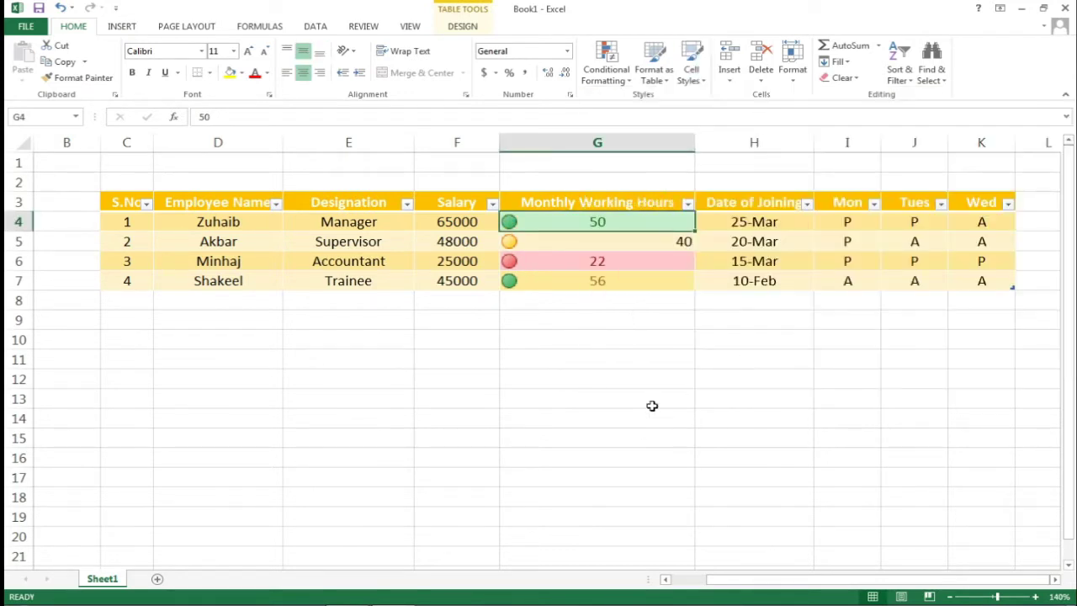
Select the 50 and 40 working-hours values together.
click(645, 282)
click(638, 223)
drag(639, 229, 639, 244)
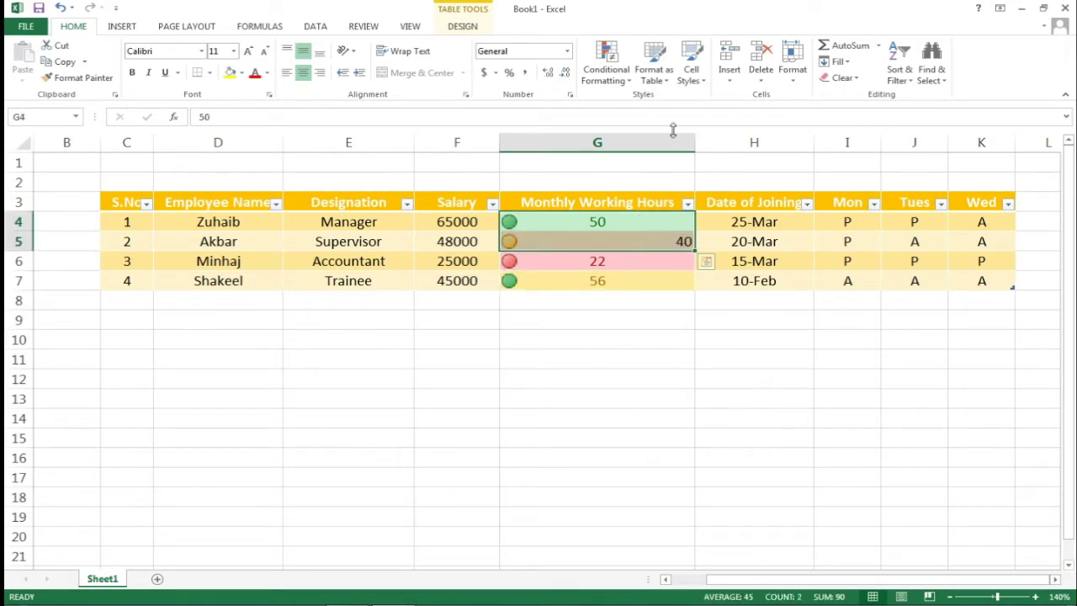
click(703, 85)
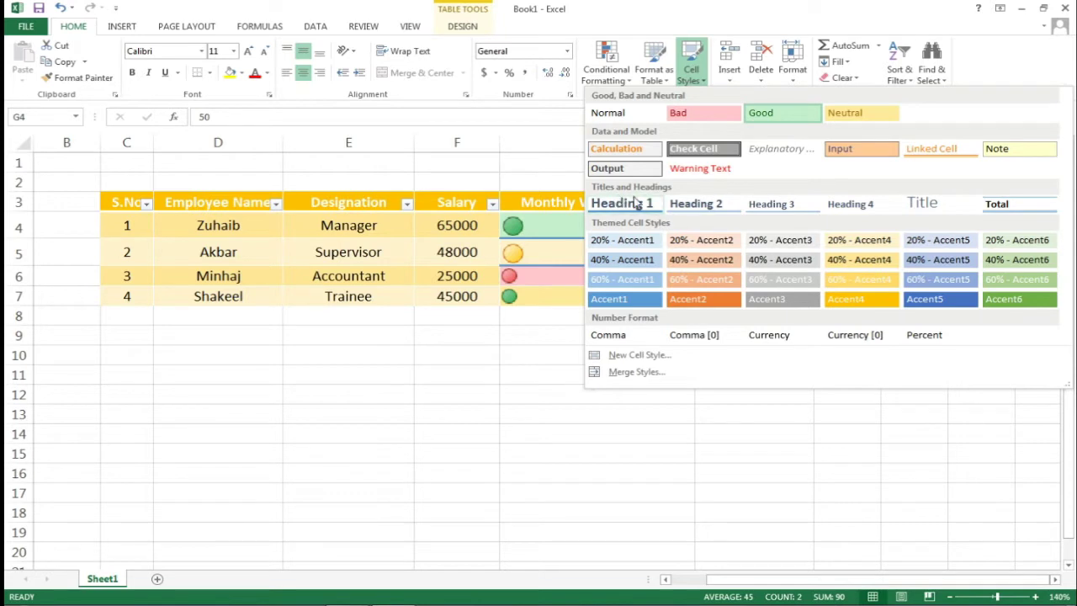
click(126, 204)
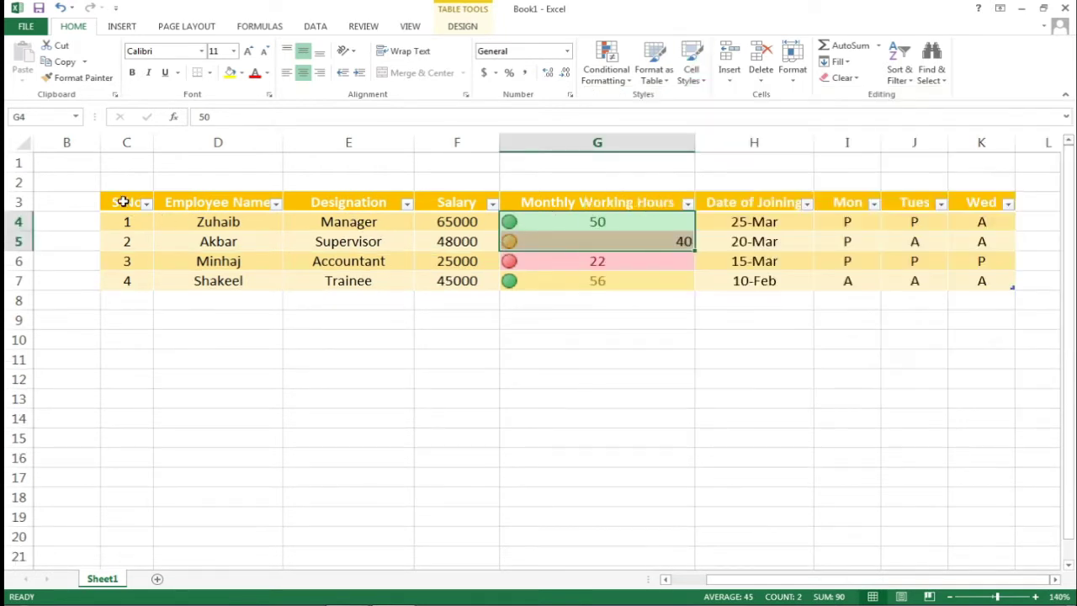
double_click(126, 204)
drag(114, 204, 340, 209)
click(302, 244)
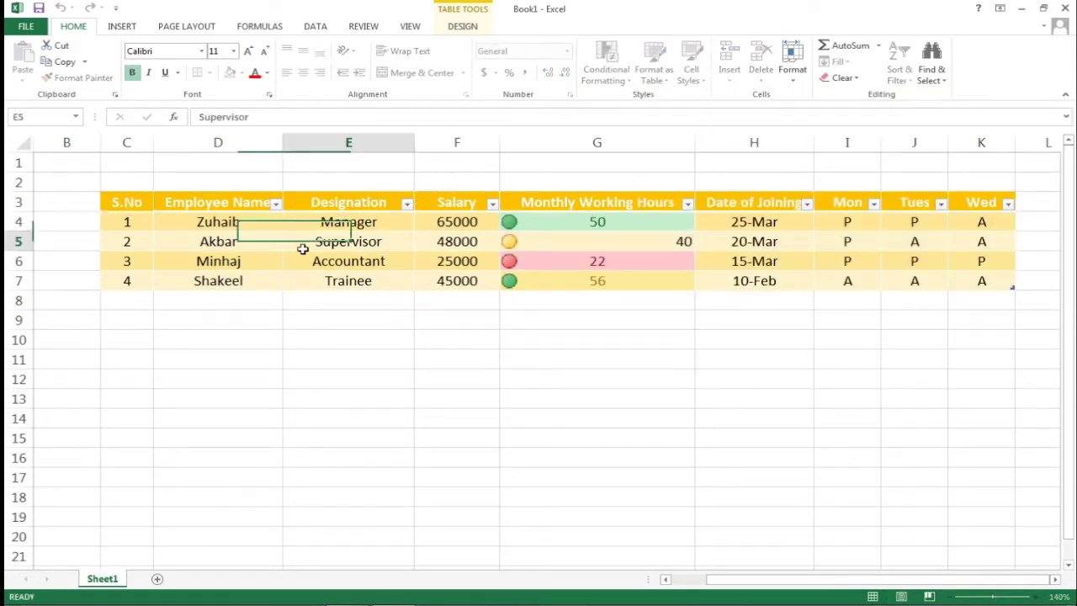
drag(125, 202, 984, 202)
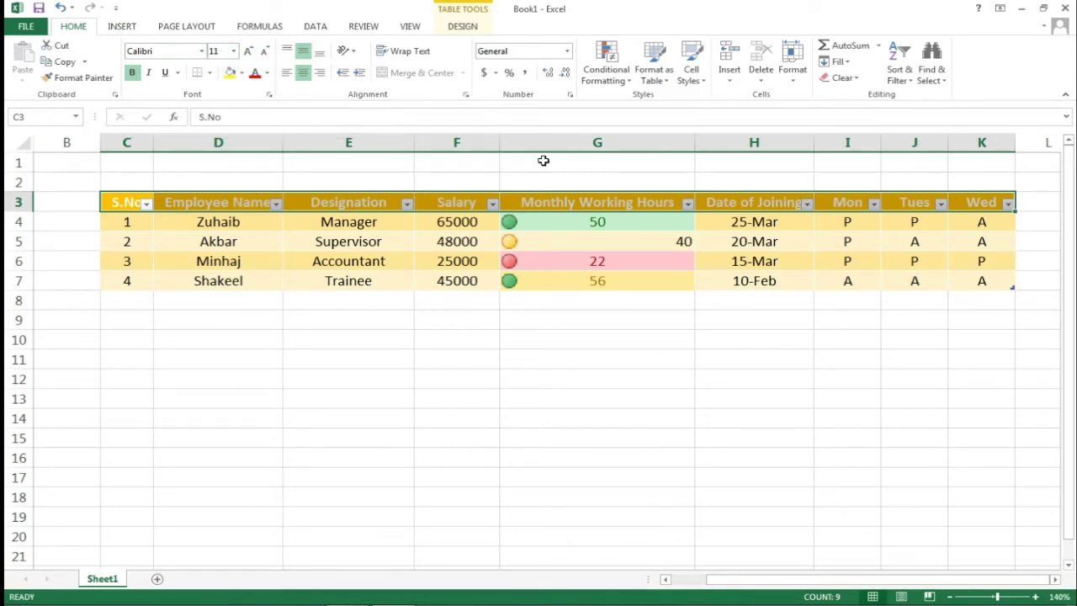
click(695, 79)
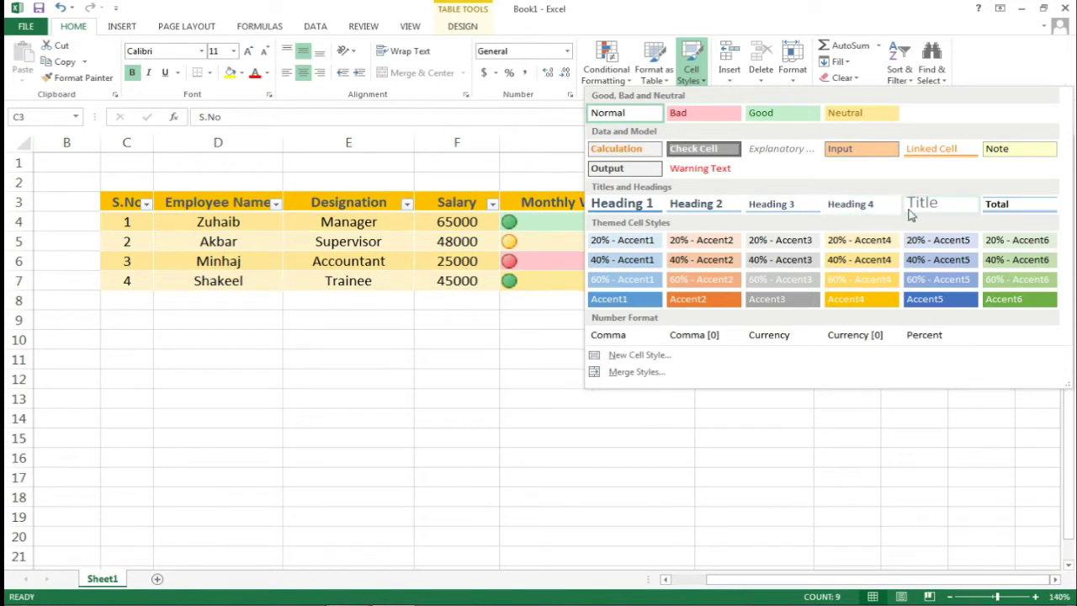
click(761, 209)
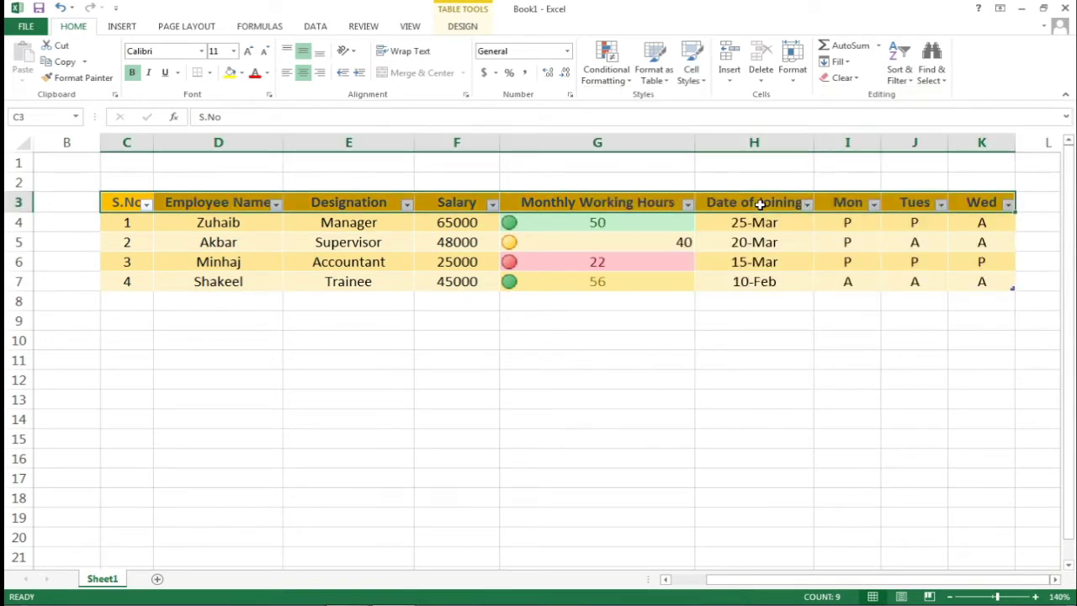
click(691, 77)
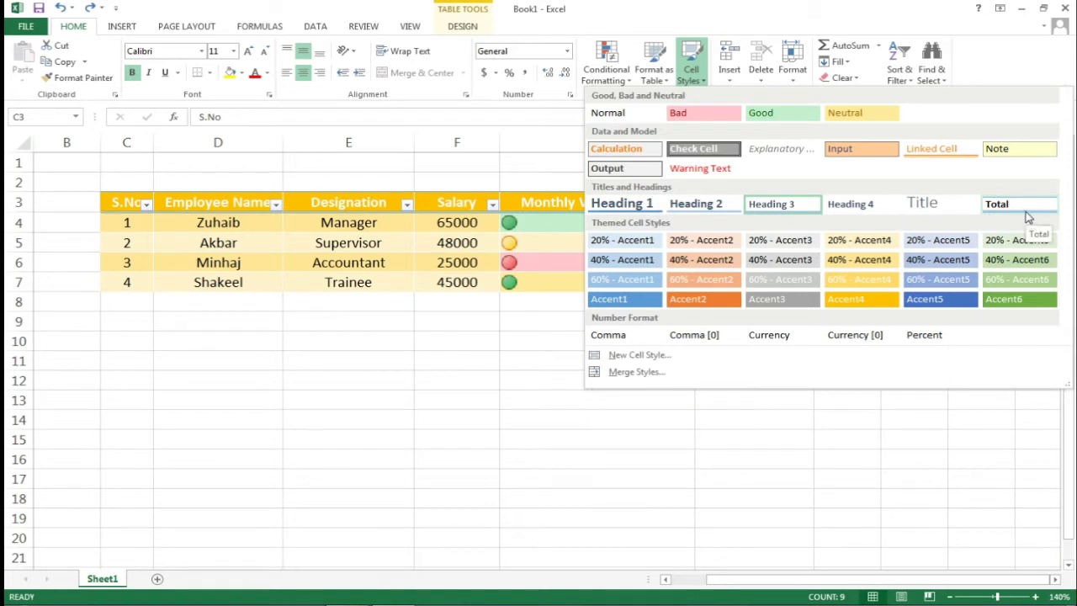
click(465, 297)
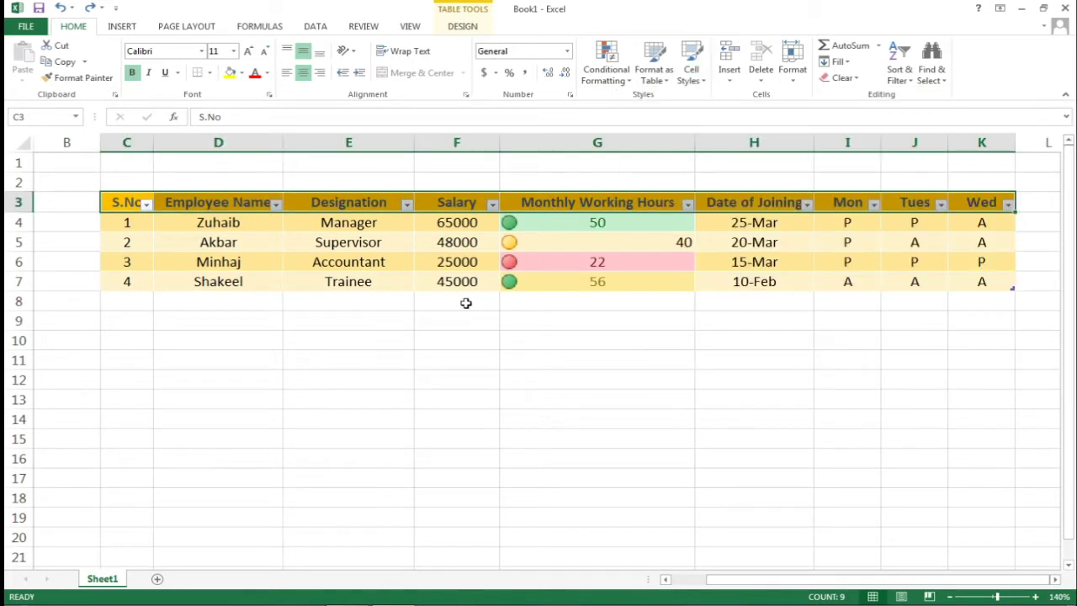
click(465, 303)
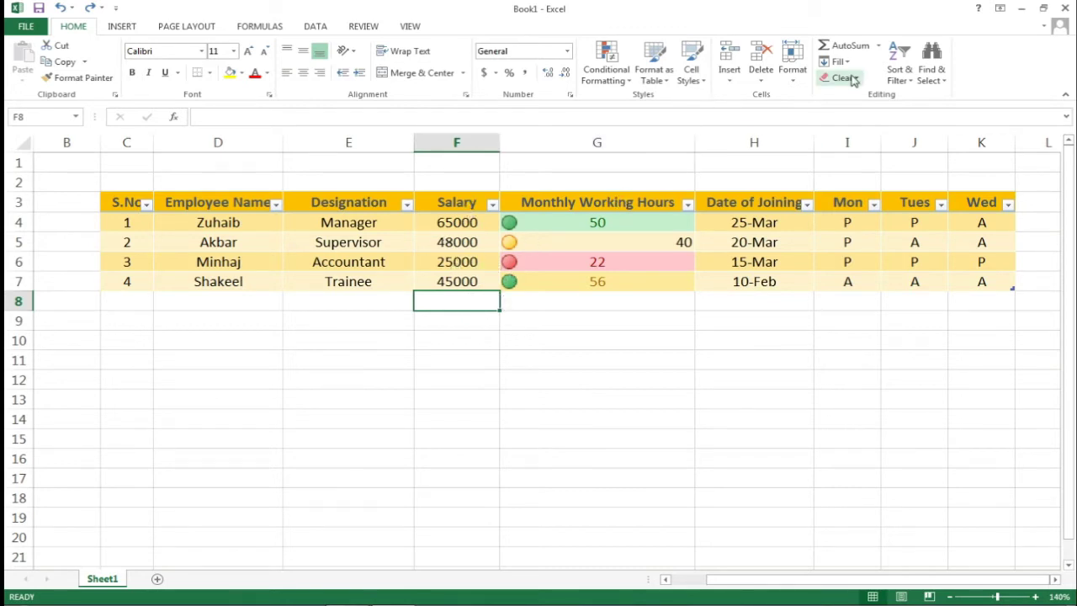
Add a Total row with AutoSum, summing the salaries to 183000.
click(871, 49)
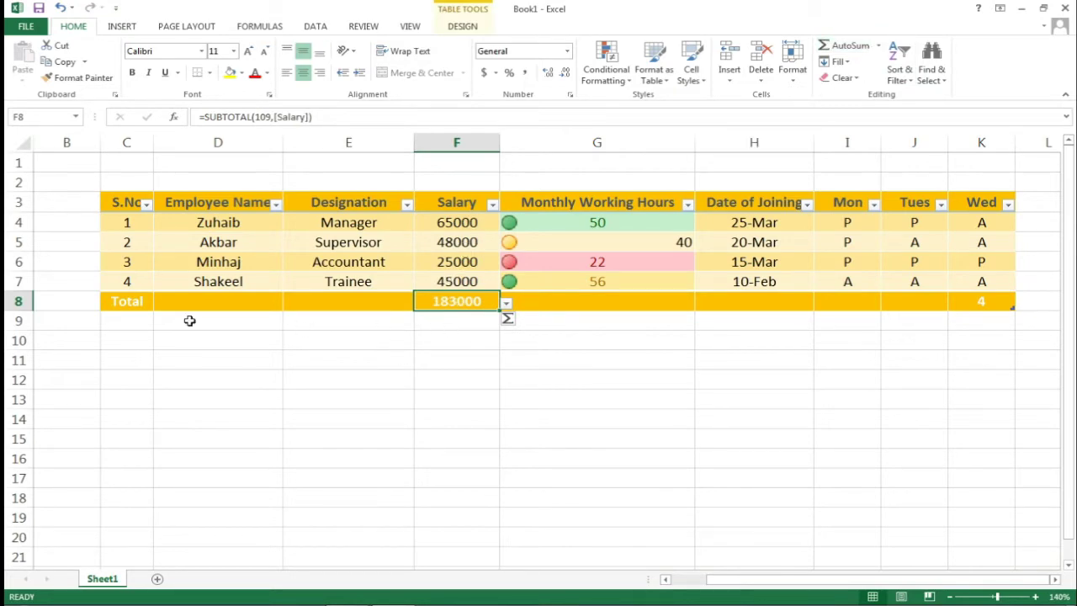
key(ctrl+a)
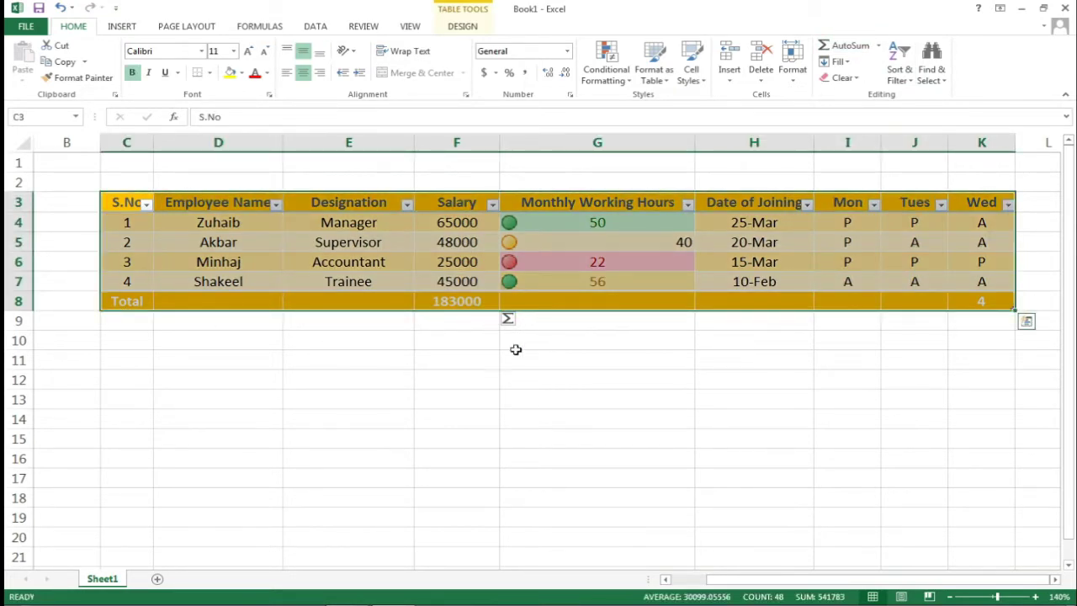
click(515, 353)
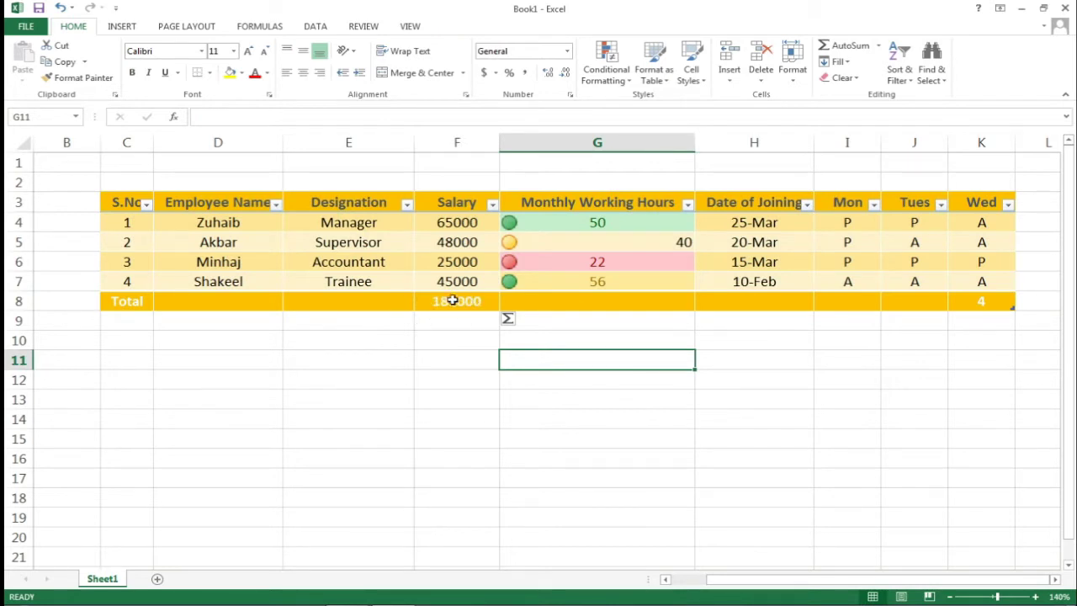
Apply the Total cell style to the 183000 salary total and zoom to 190%.
click(124, 306)
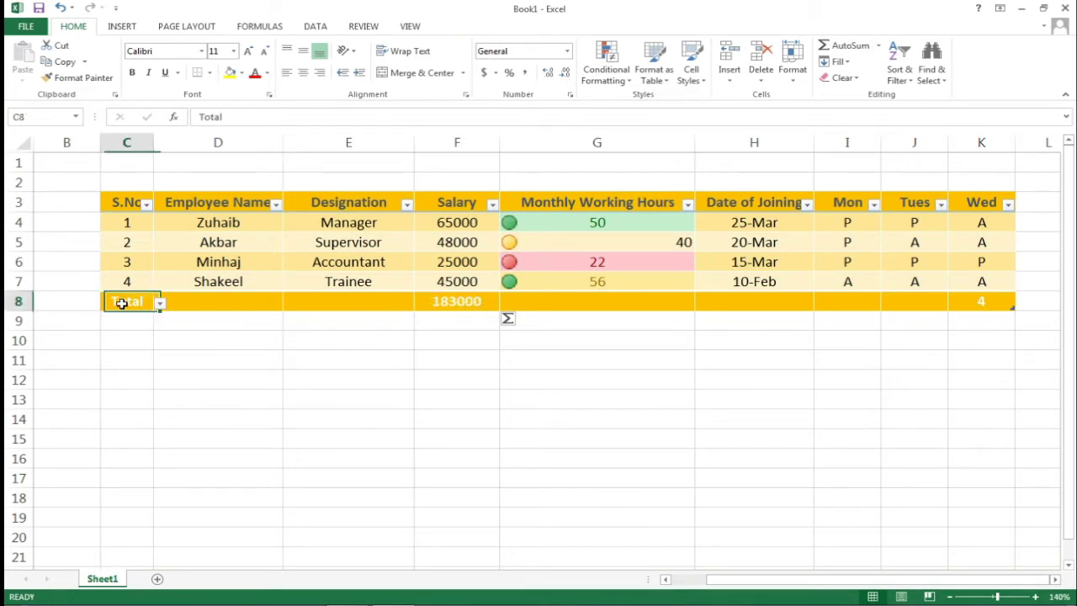
click(469, 301)
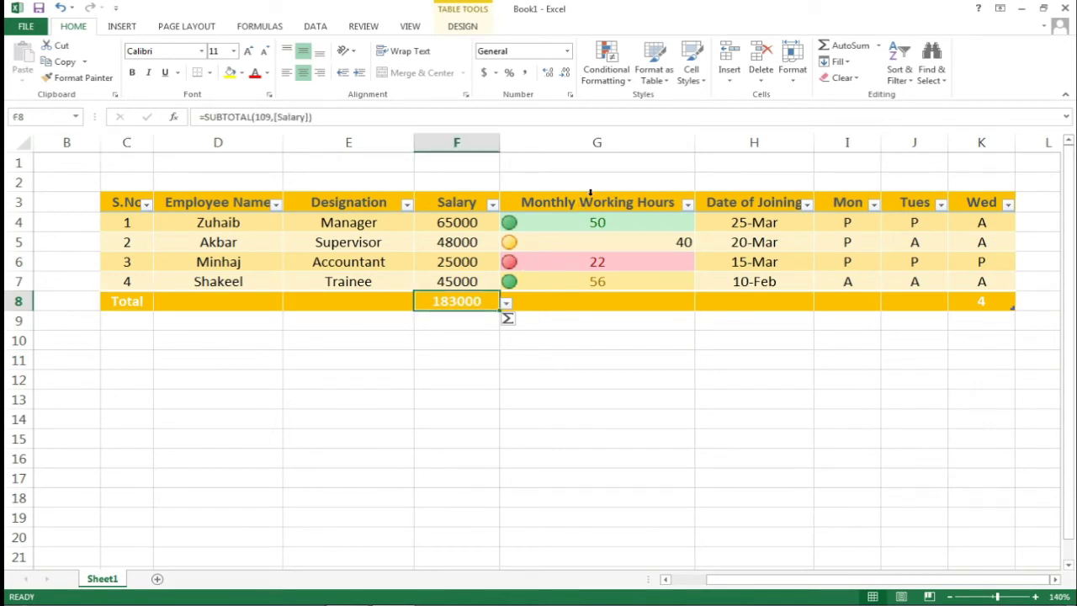
click(696, 83)
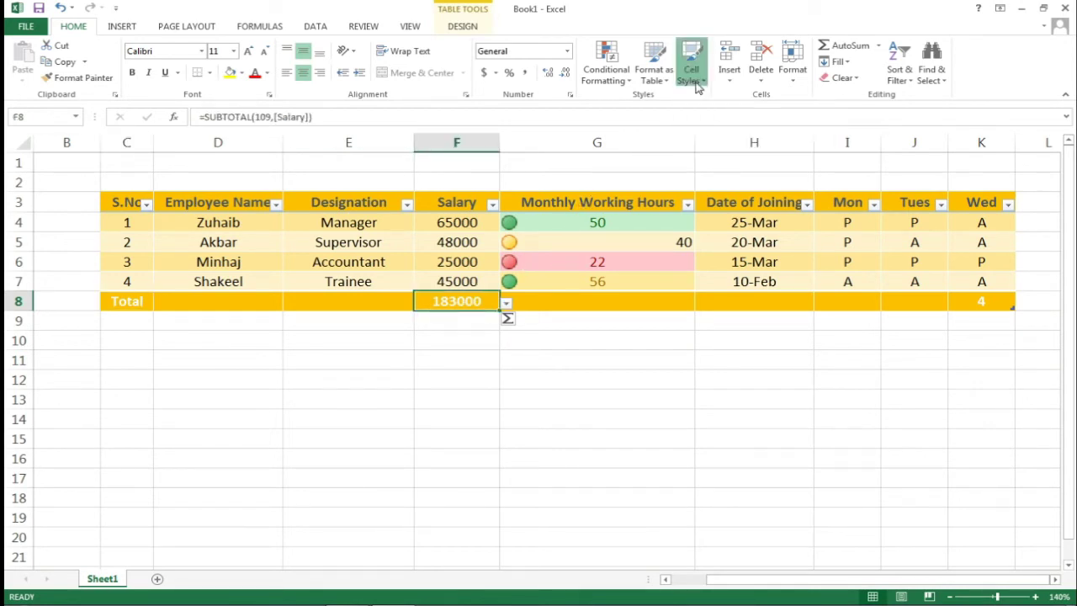
click(1015, 208)
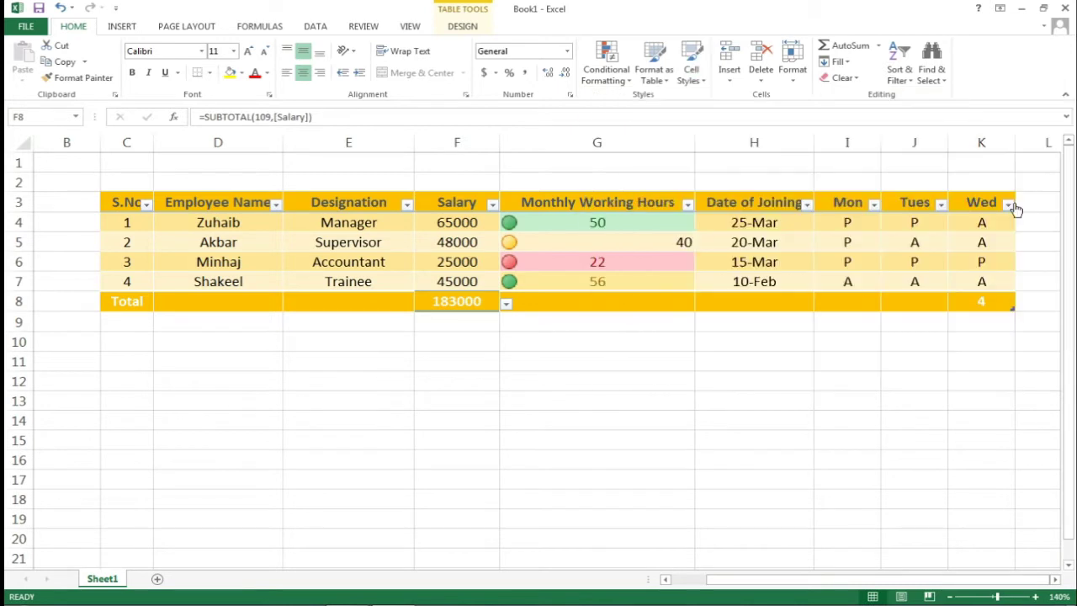
click(615, 301)
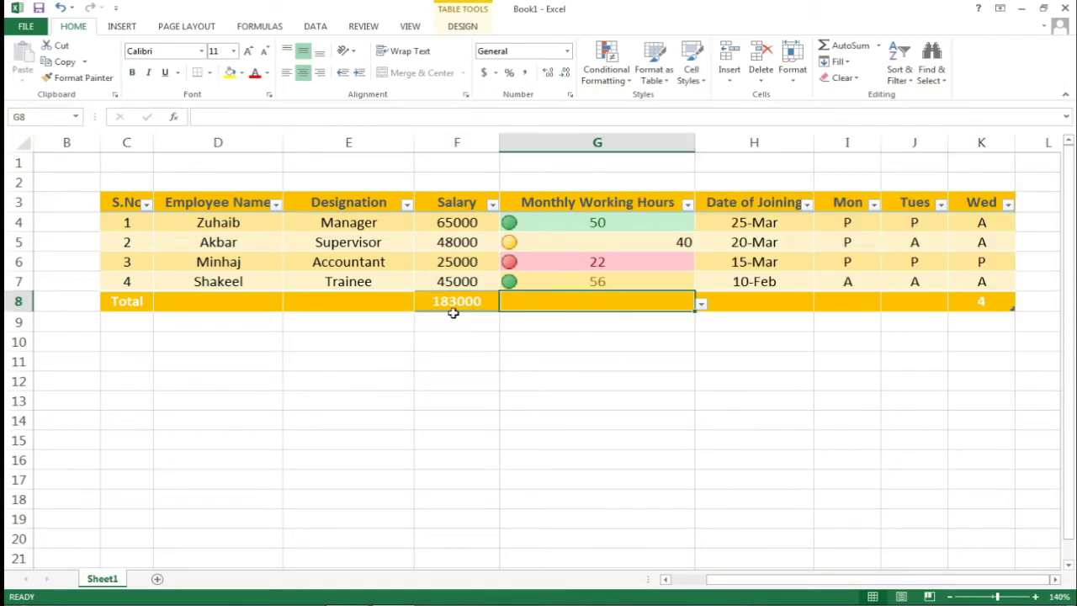
click(538, 351)
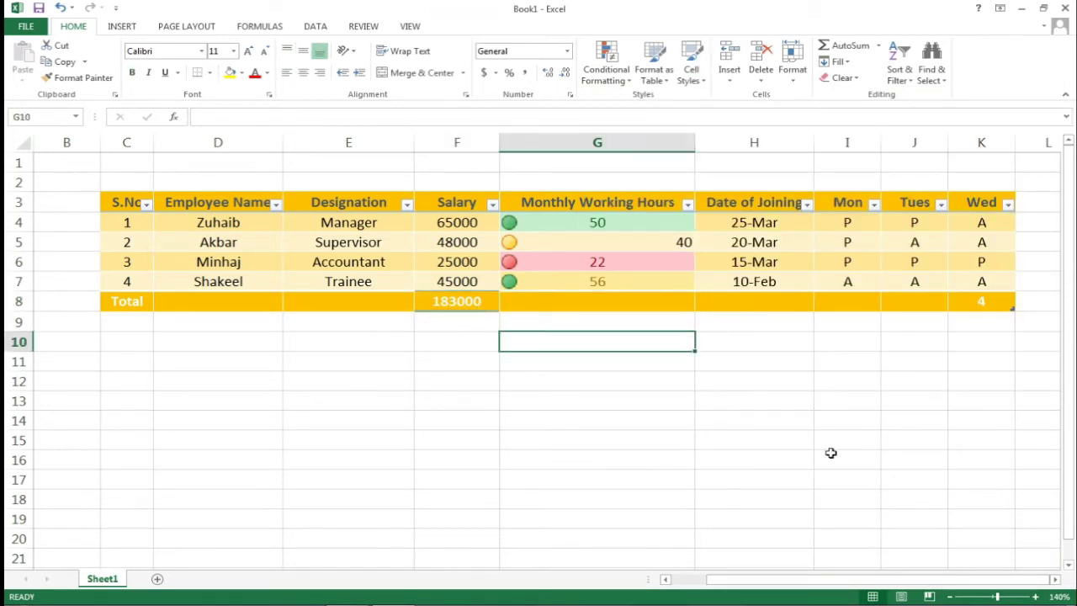
click(1036, 597)
click(1035, 596)
click(1036, 596)
click(1036, 596)
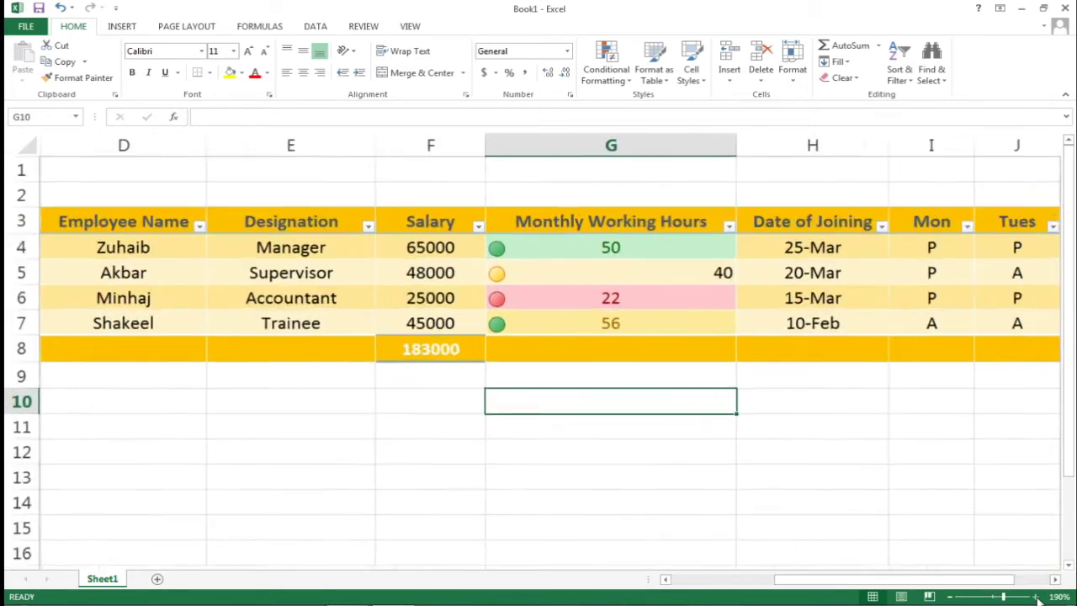
click(1036, 597)
click(481, 363)
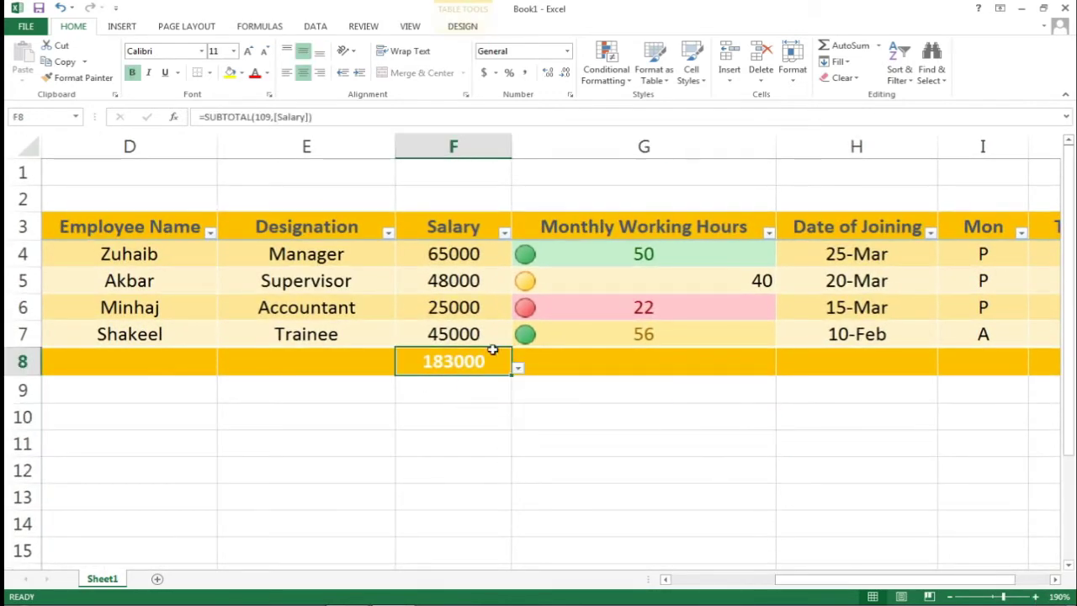
click(708, 85)
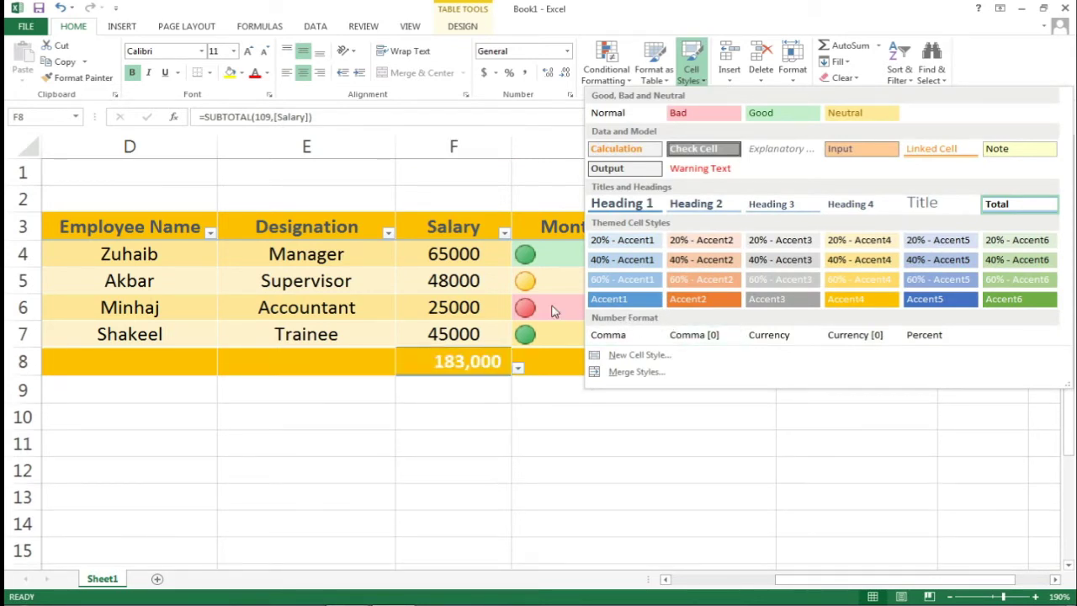
click(477, 308)
click(477, 308)
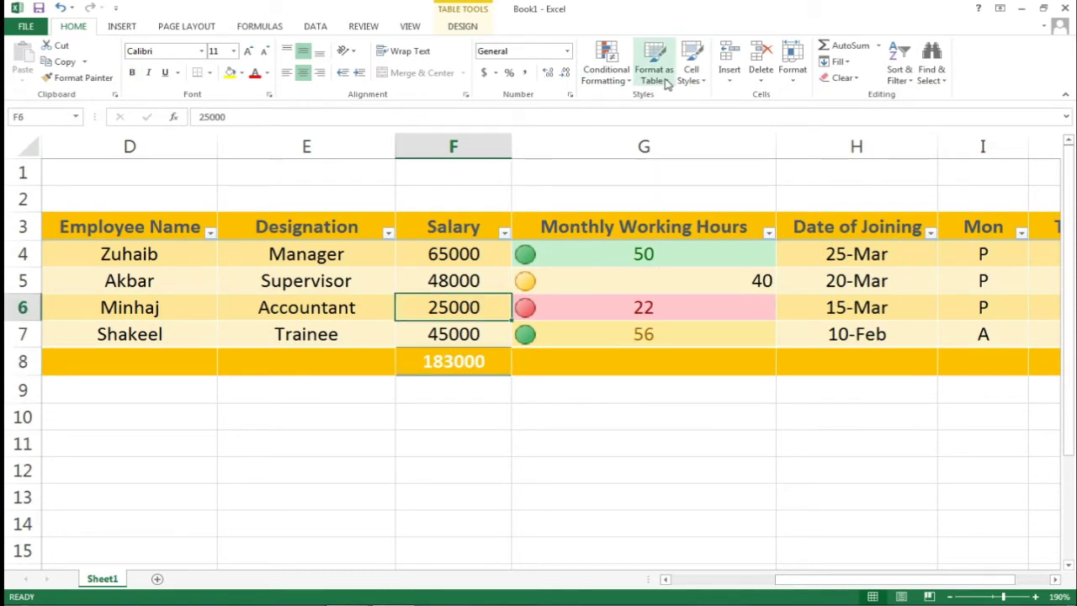
Apply Comma to the 25000 salary and Comma [0] to the 48000 salary.
click(691, 76)
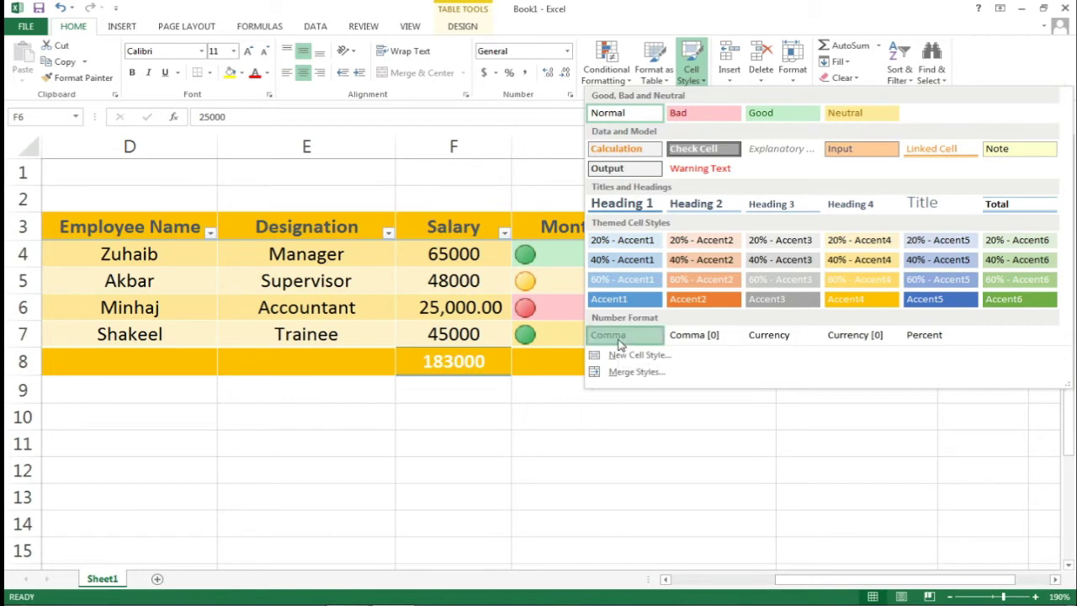
click(619, 337)
click(466, 278)
click(702, 84)
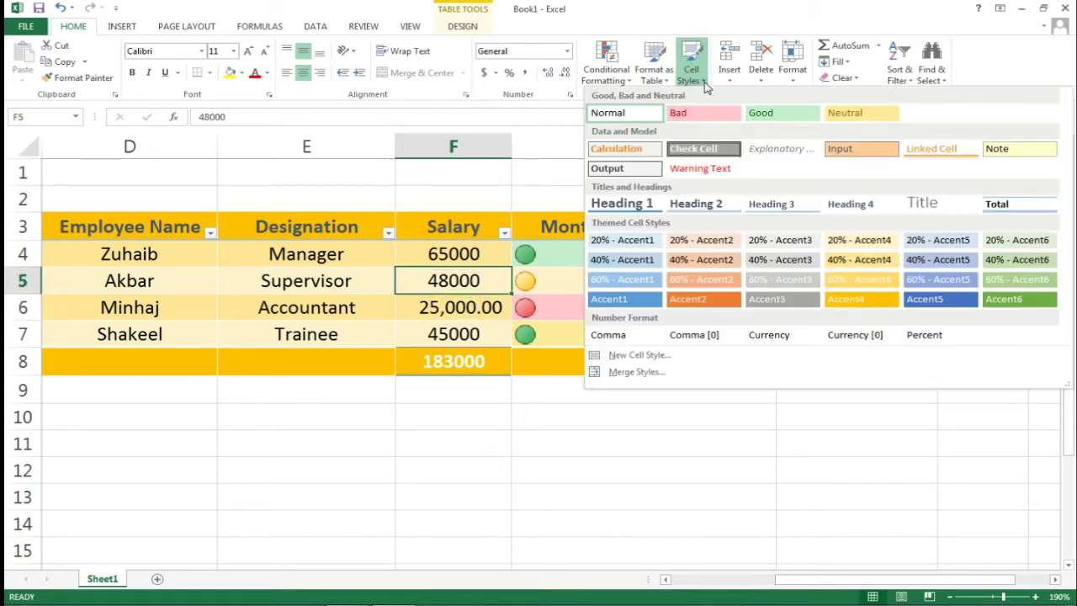
click(704, 337)
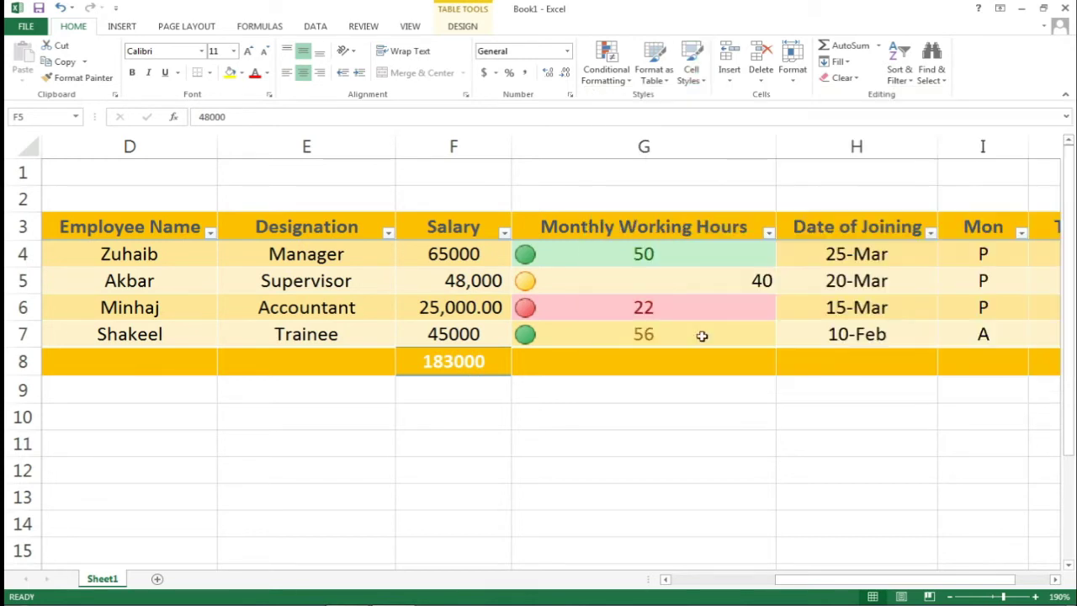
Apply Currency [0] to the 65000 salary and Percent to the 45000 salary.
click(458, 254)
click(686, 82)
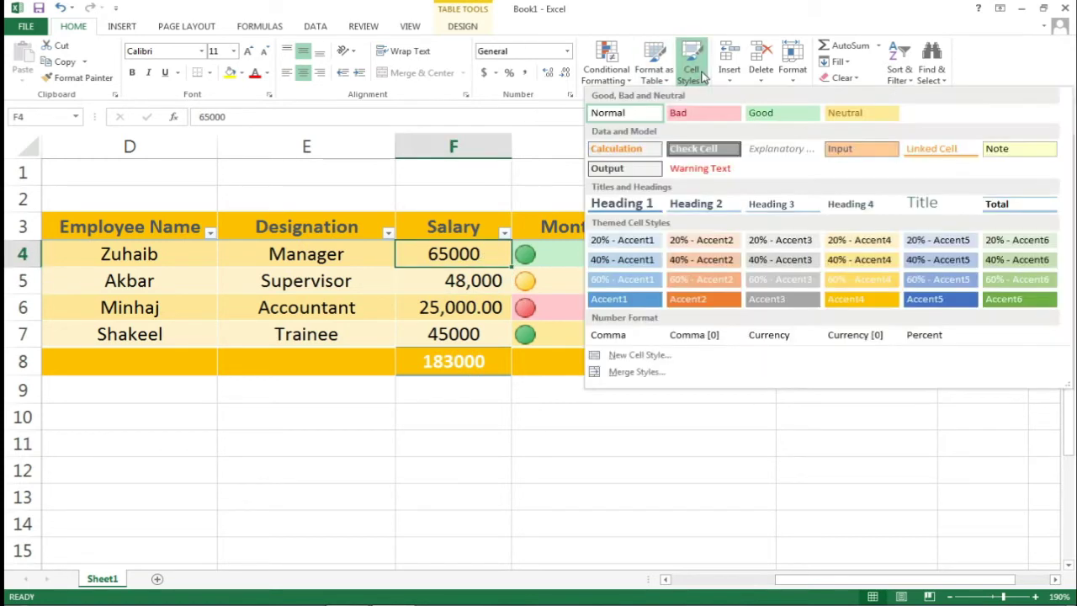
click(847, 337)
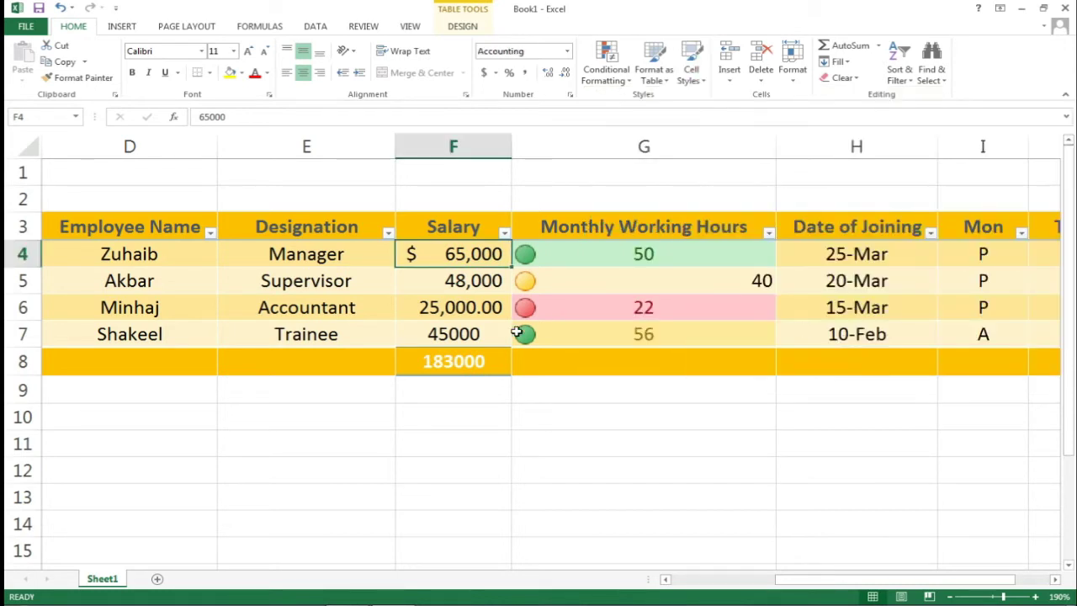
click(479, 339)
click(686, 77)
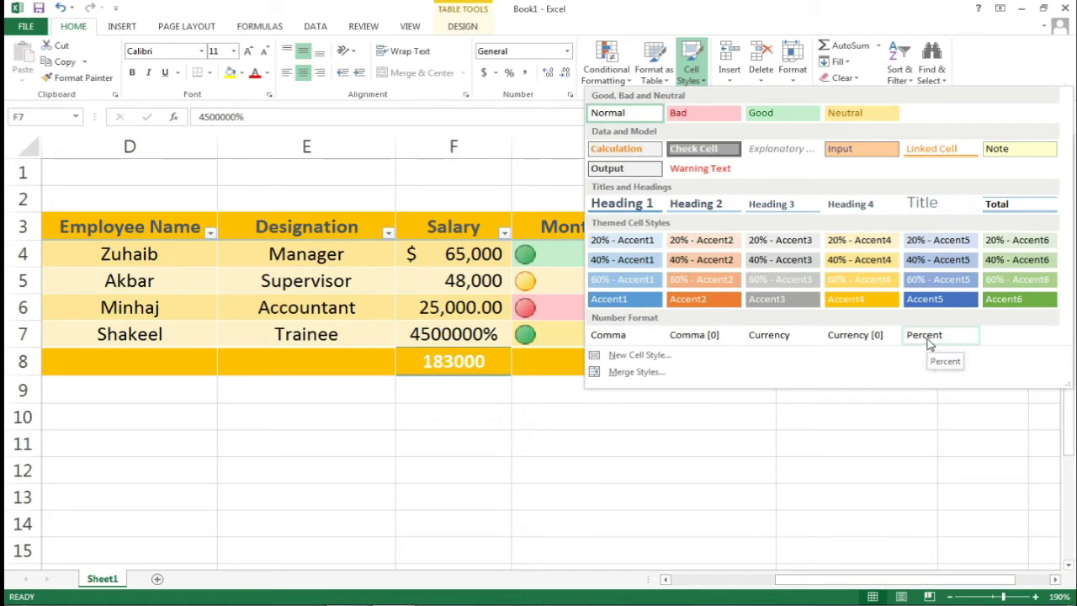
click(927, 336)
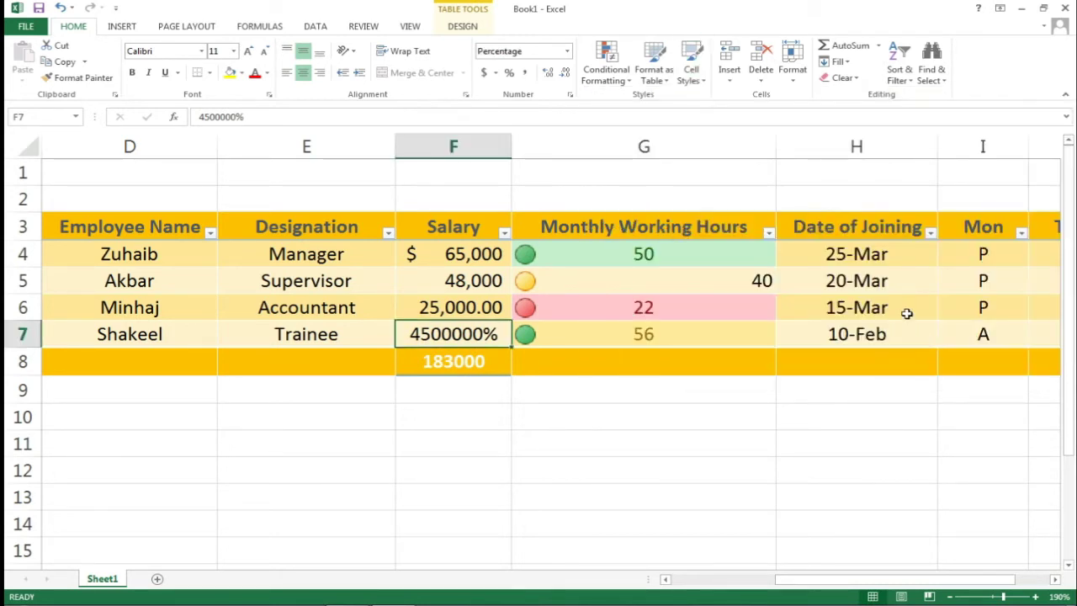
click(691, 76)
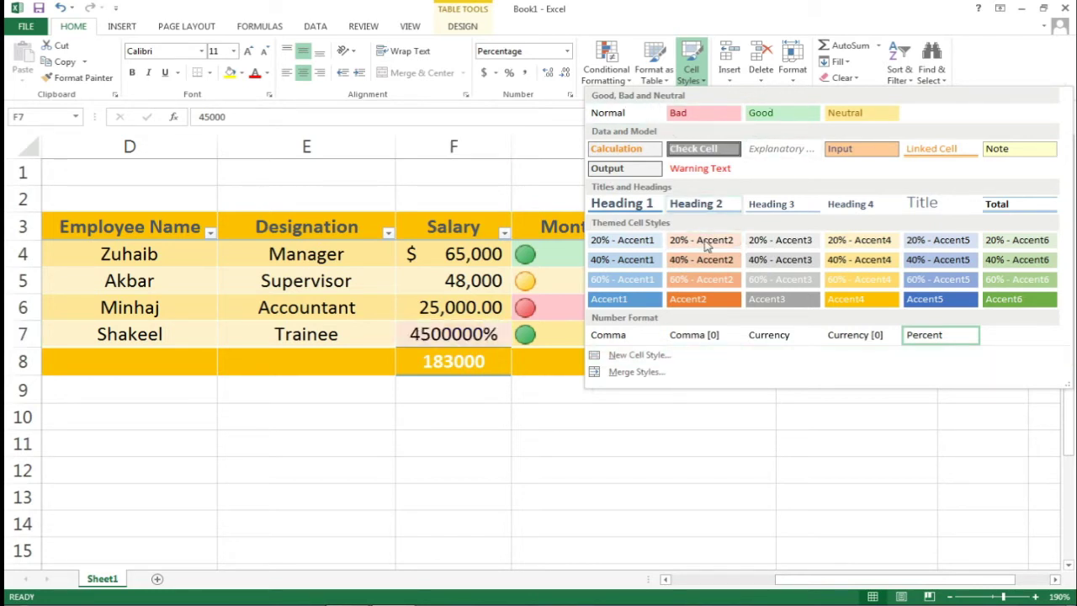
Select the Trainee cell E7 and start a new cell style named Style 1.
click(337, 337)
click(341, 334)
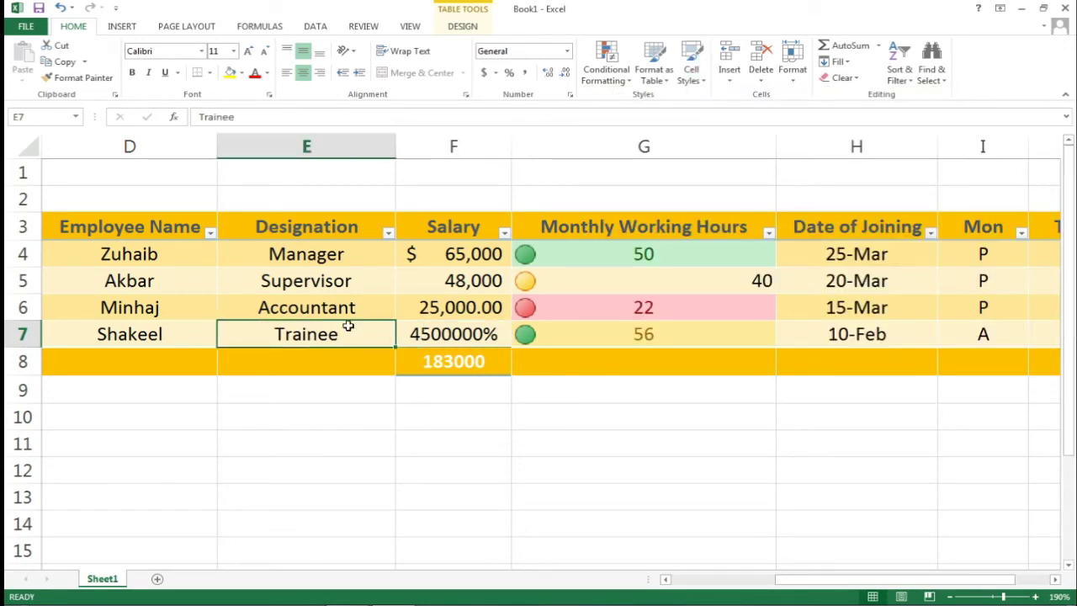
click(695, 80)
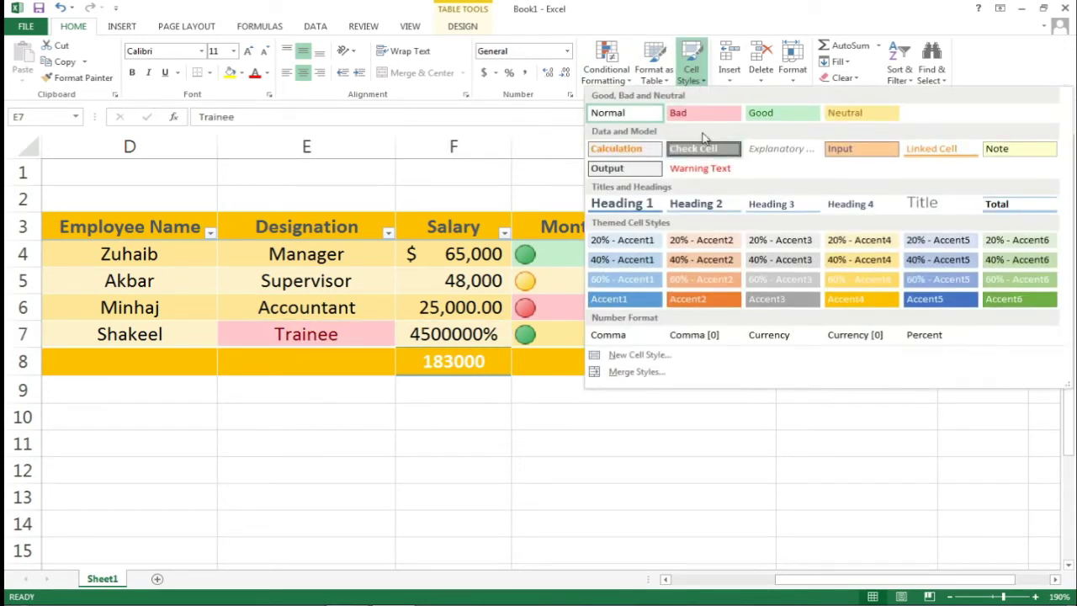
click(658, 357)
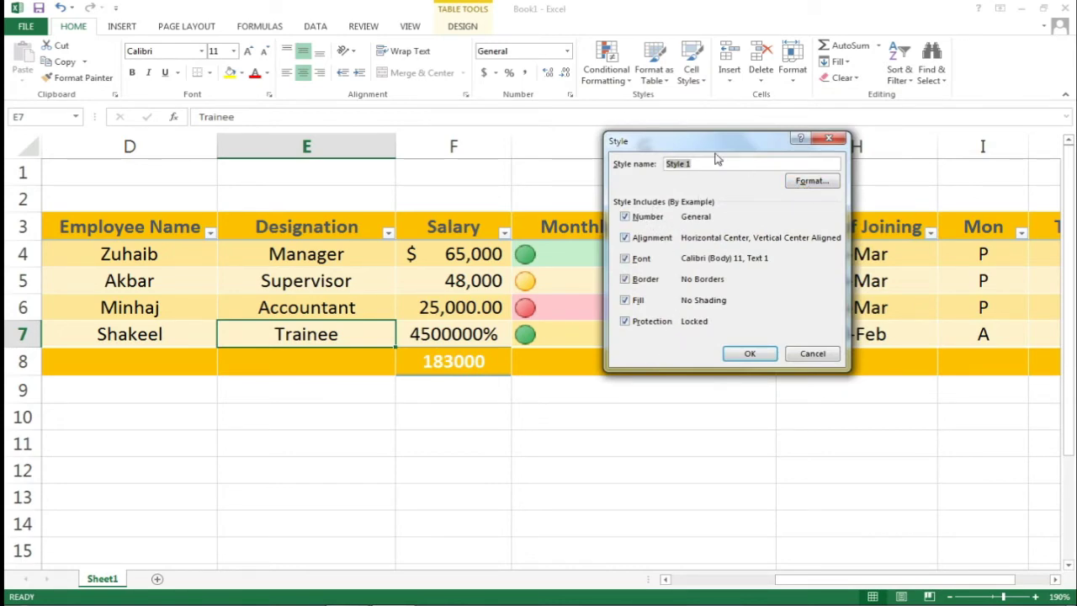
In Style 1's formatting, add red top, left, bottom and right borders.
click(790, 187)
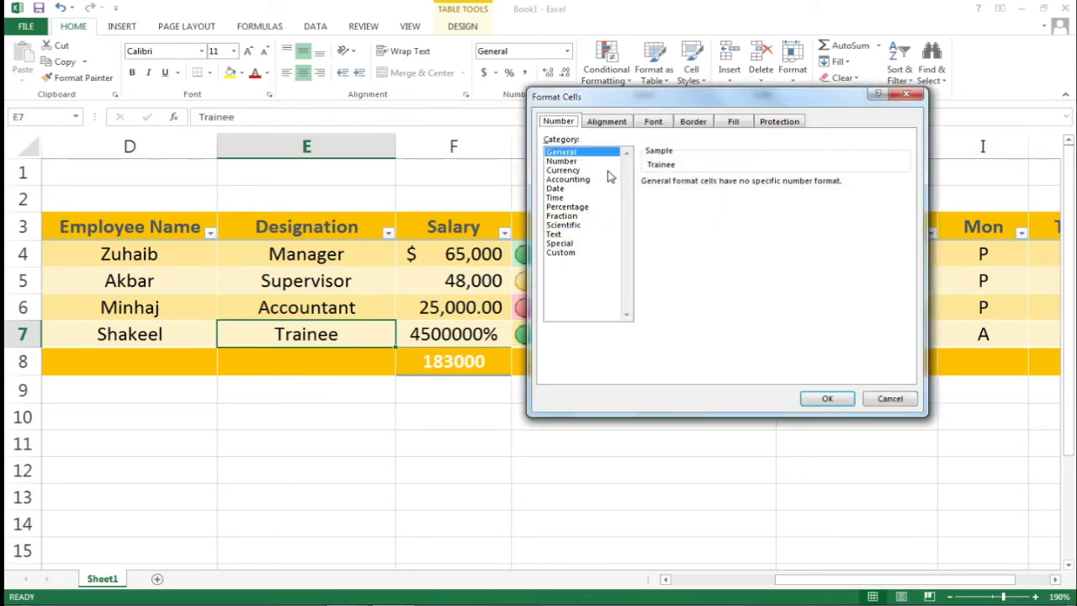
click(781, 122)
click(694, 122)
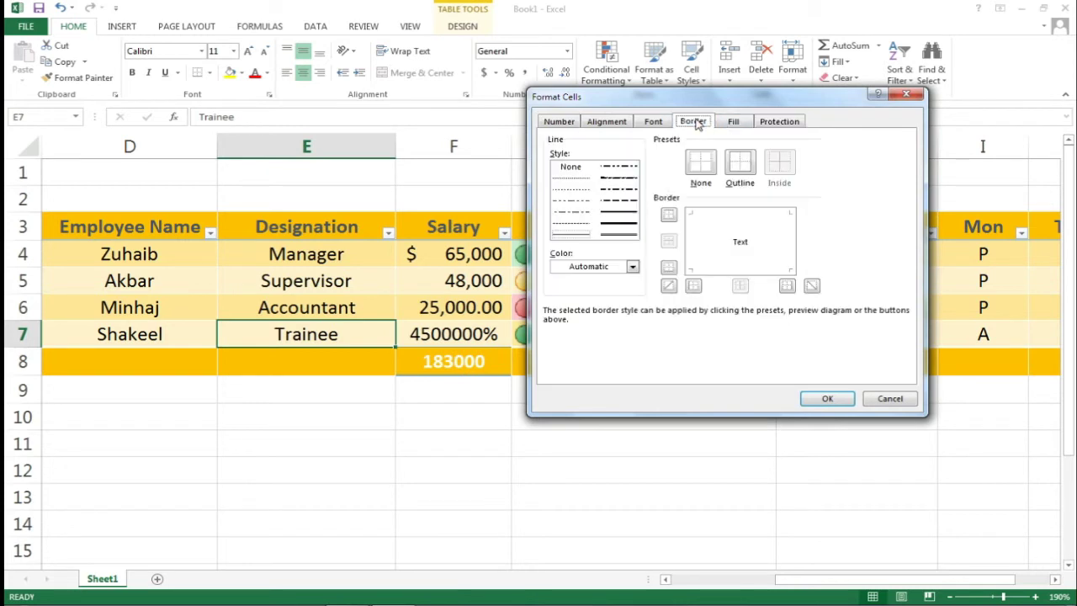
click(633, 266)
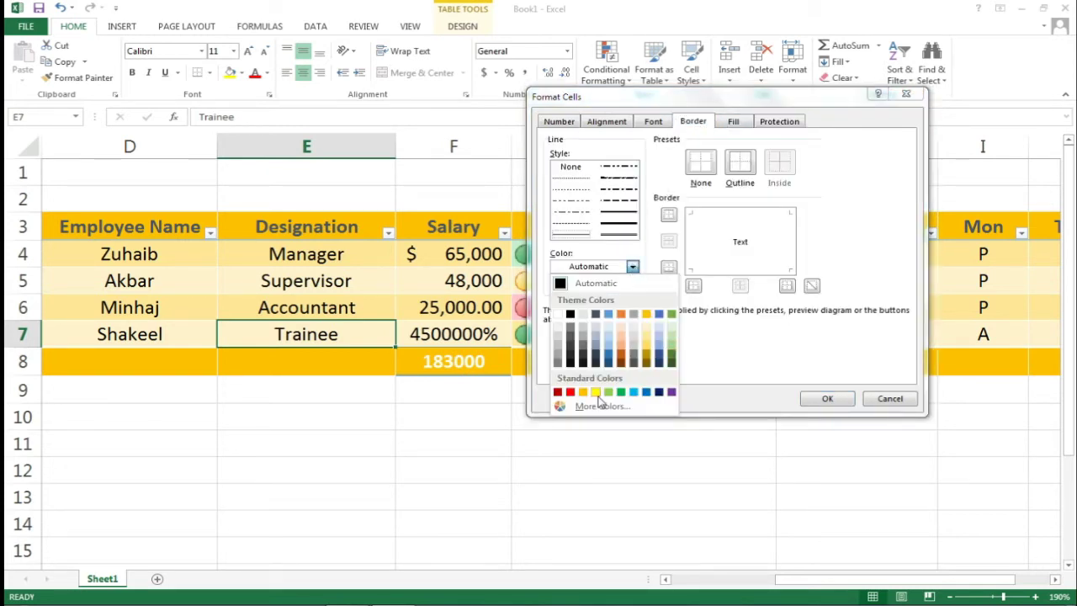
click(569, 392)
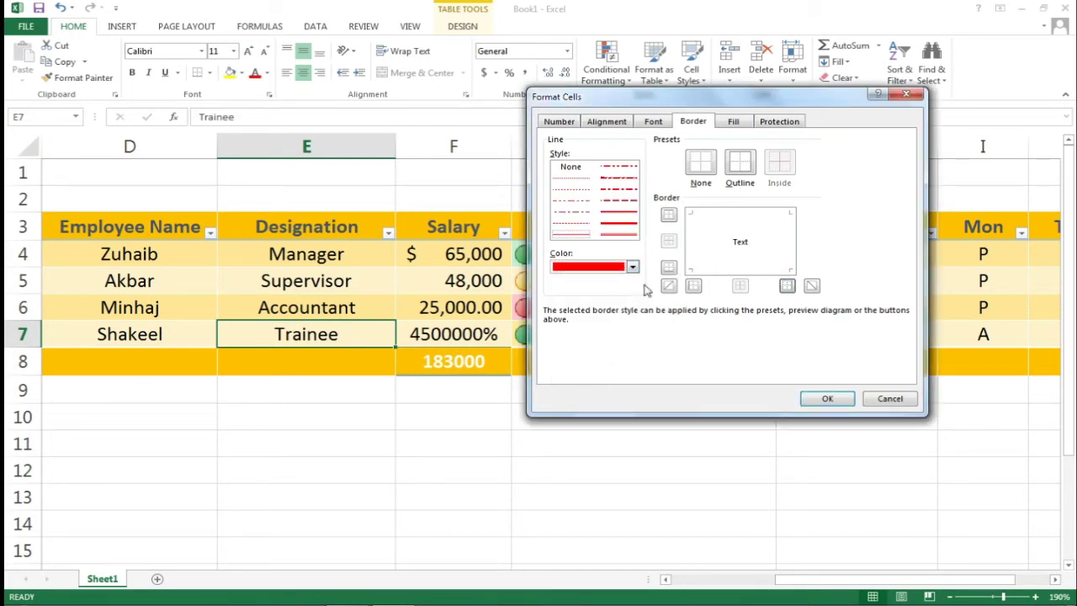
click(669, 215)
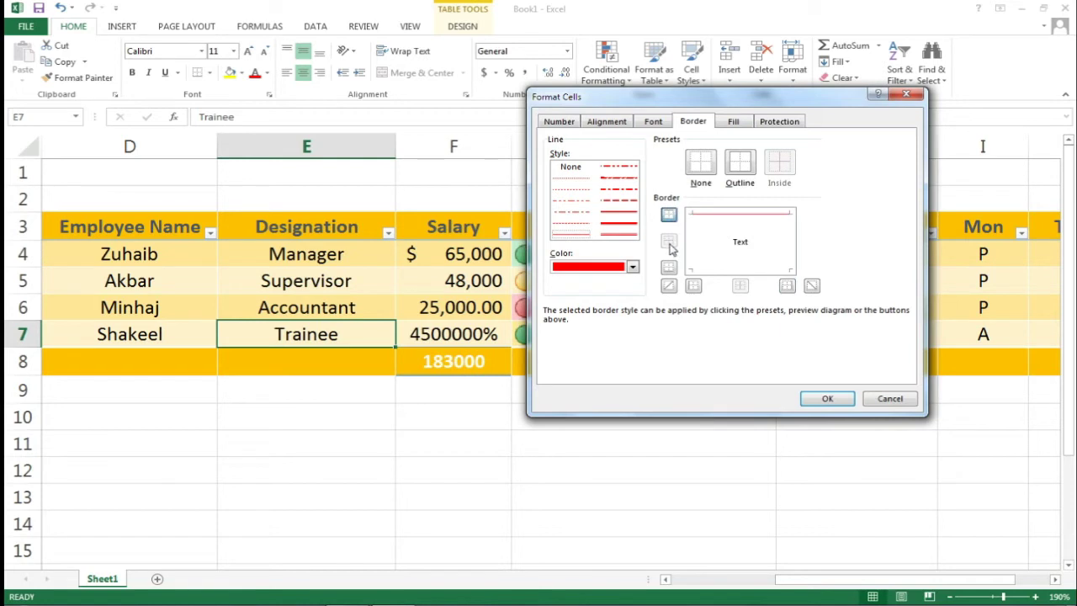
click(692, 287)
click(668, 267)
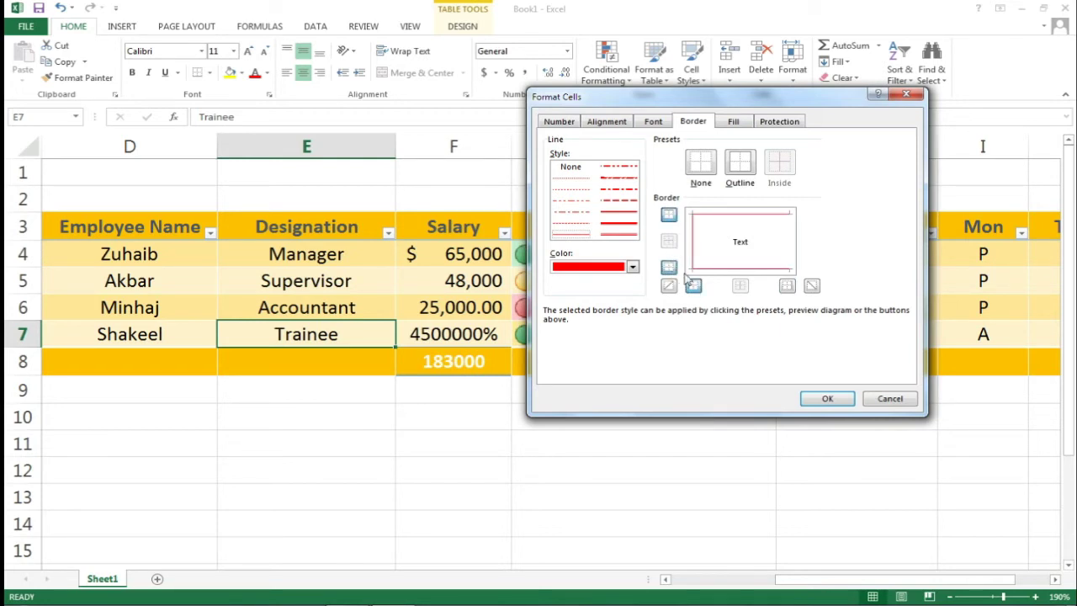
click(786, 286)
Set Style 1's fill to purple and its font color to white.
click(734, 122)
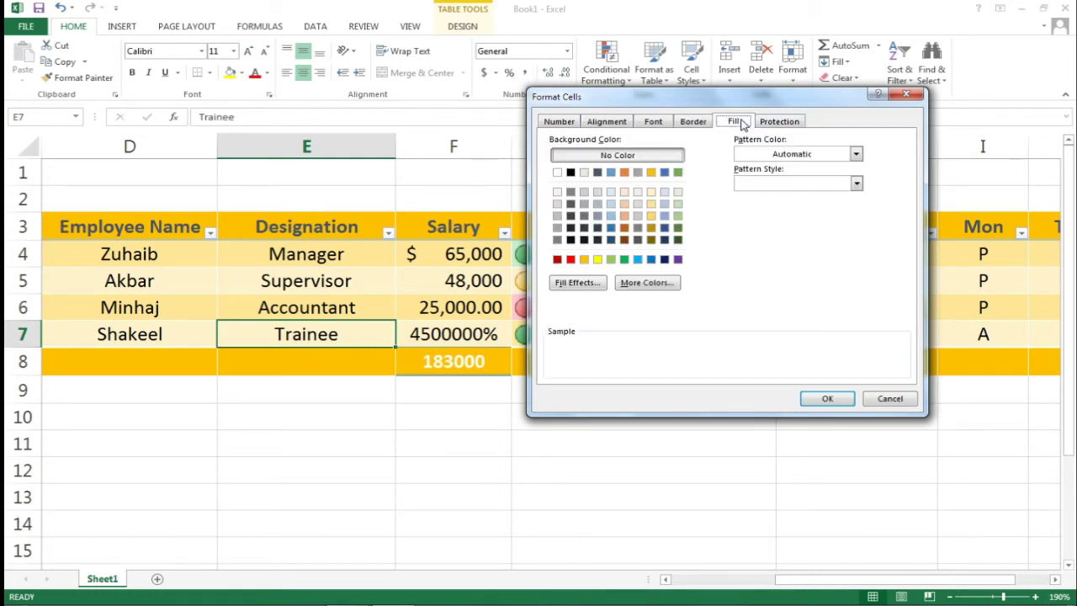
click(678, 260)
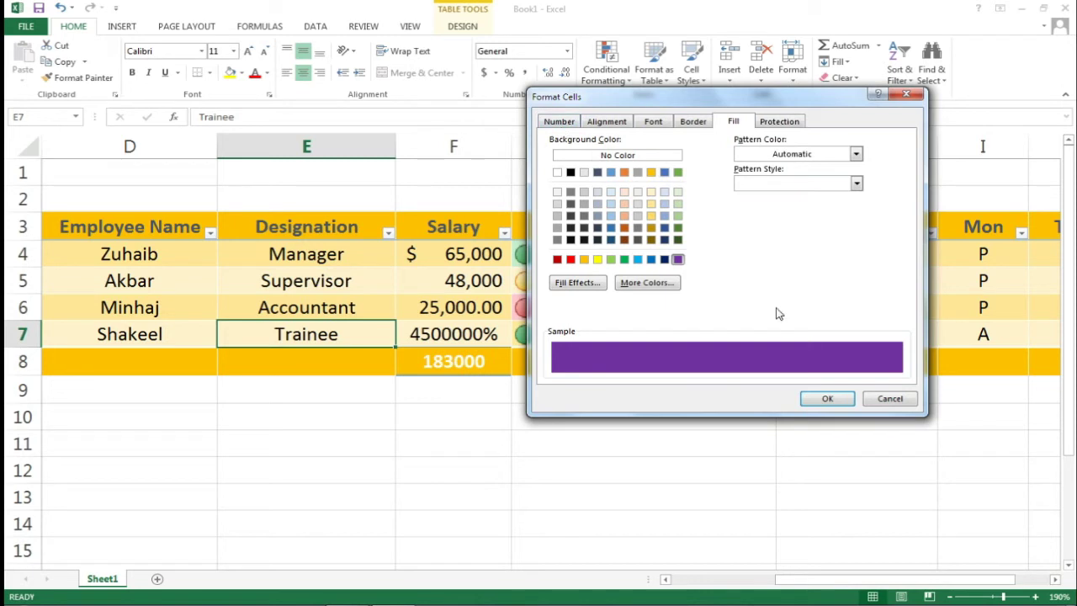
click(548, 124)
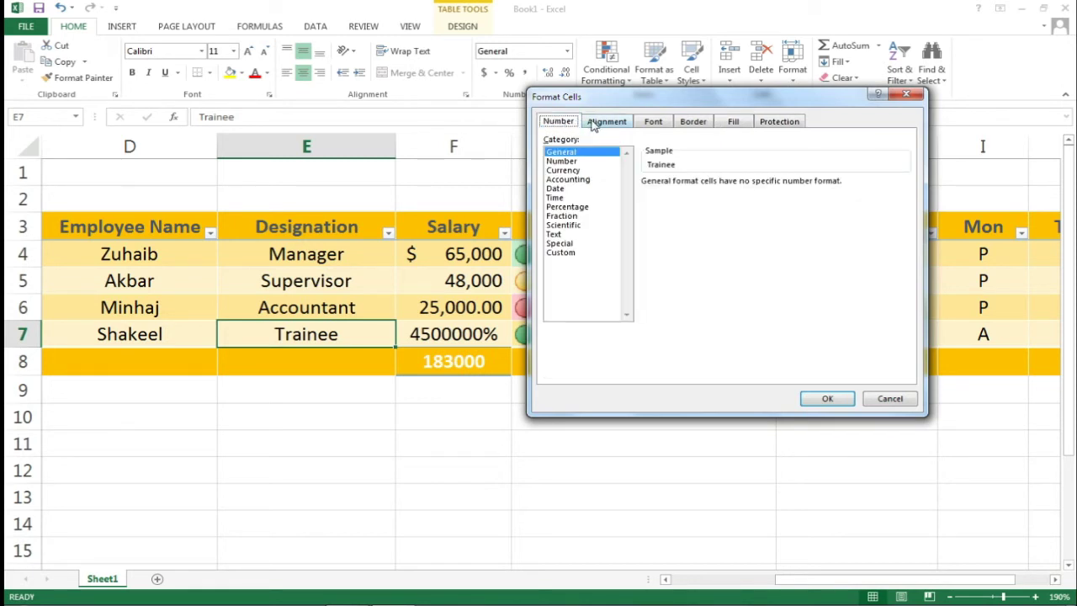
click(651, 126)
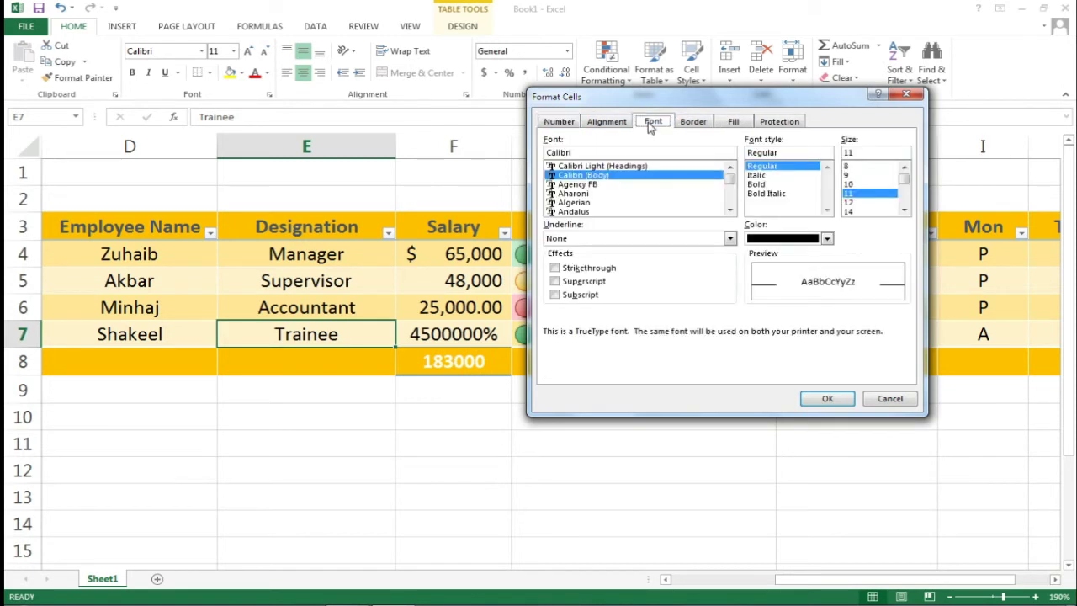
click(828, 240)
click(756, 291)
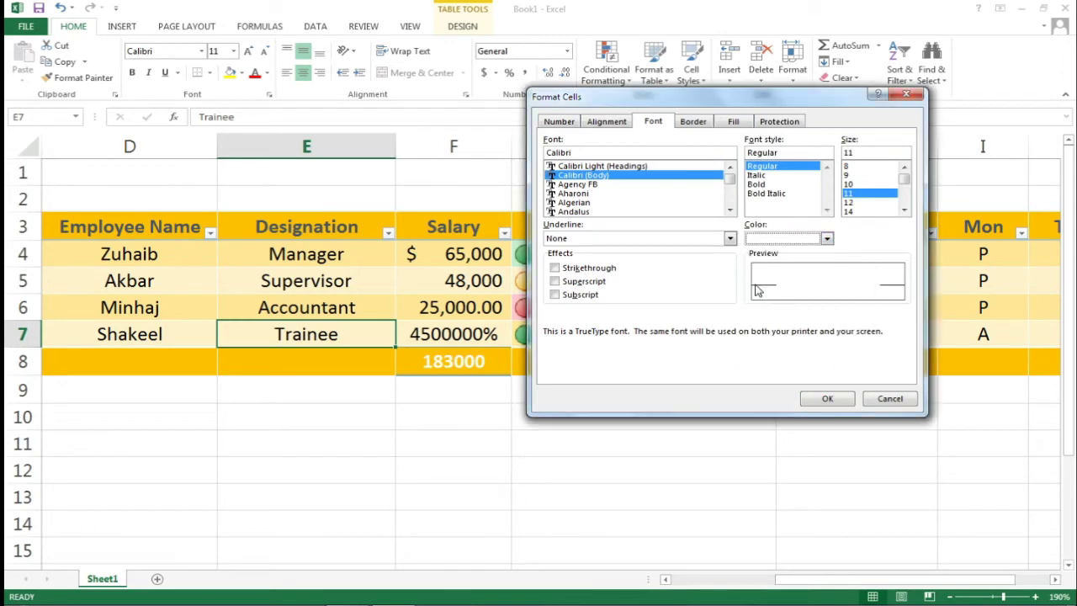
Confirm the formatting and save Style 1 as a custom cell style.
click(835, 399)
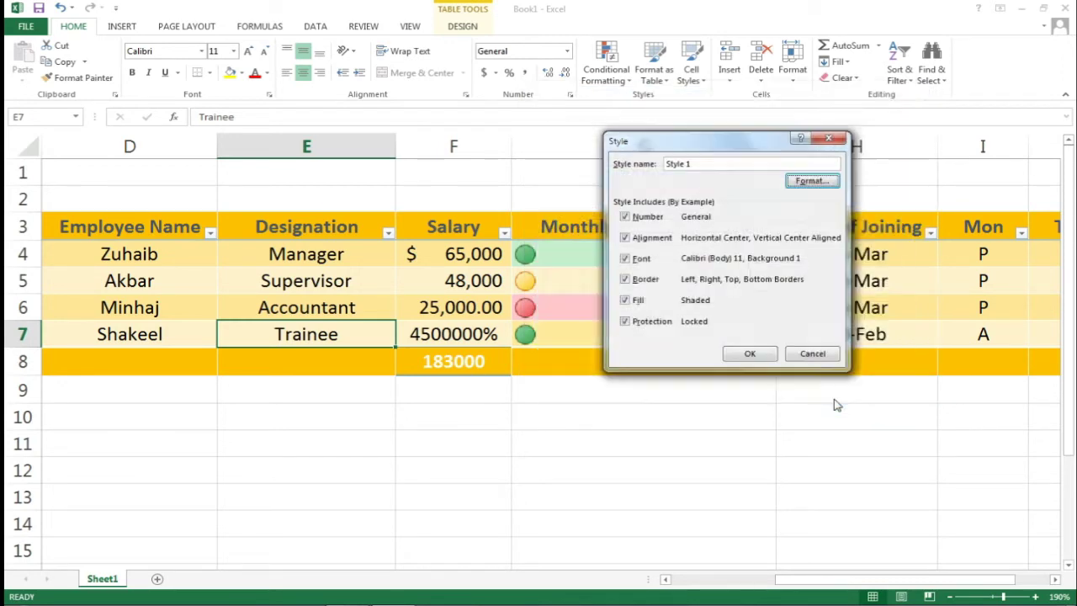
click(752, 354)
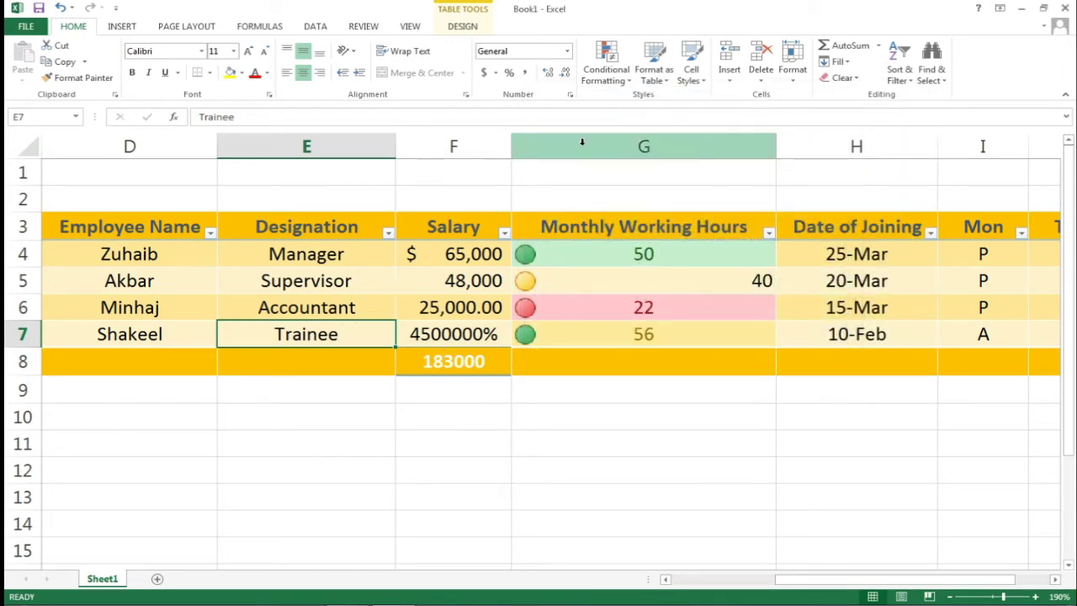
click(696, 87)
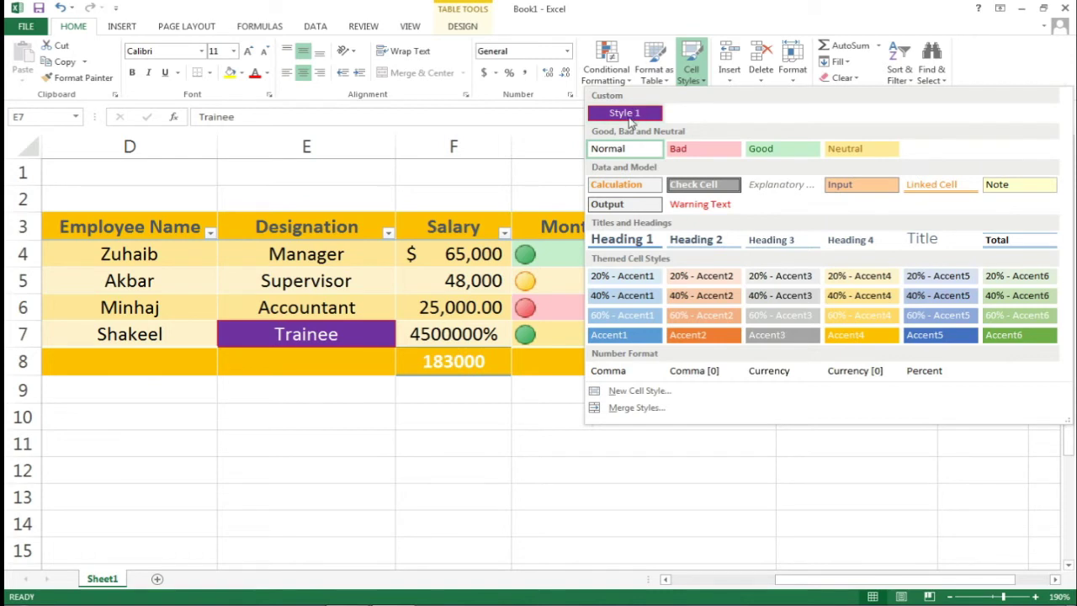
Apply the custom Style 1 to the Trainee cell in E7.
click(627, 115)
click(379, 368)
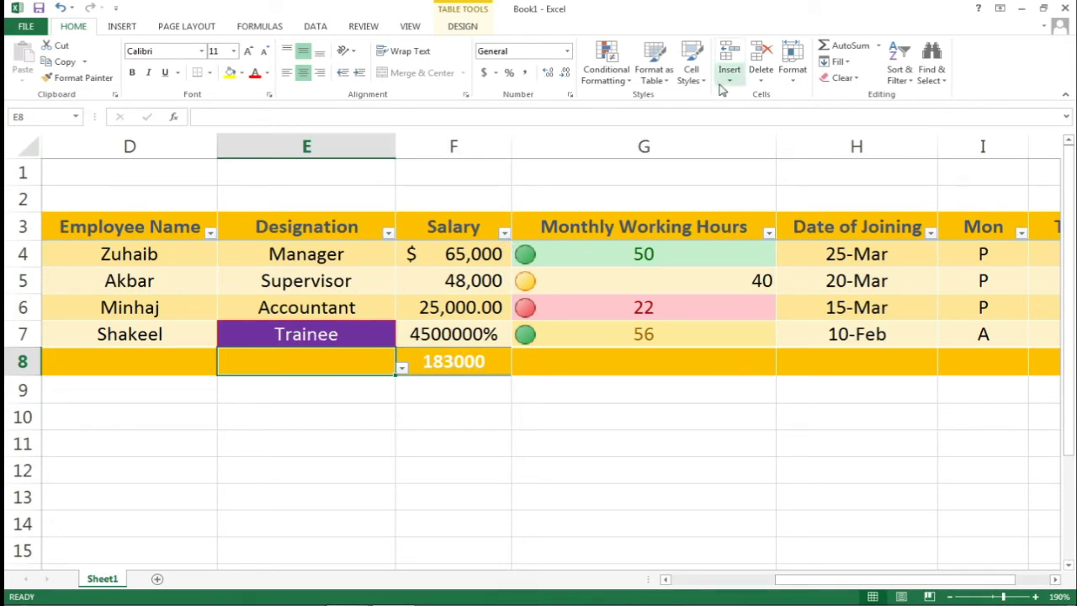
click(691, 72)
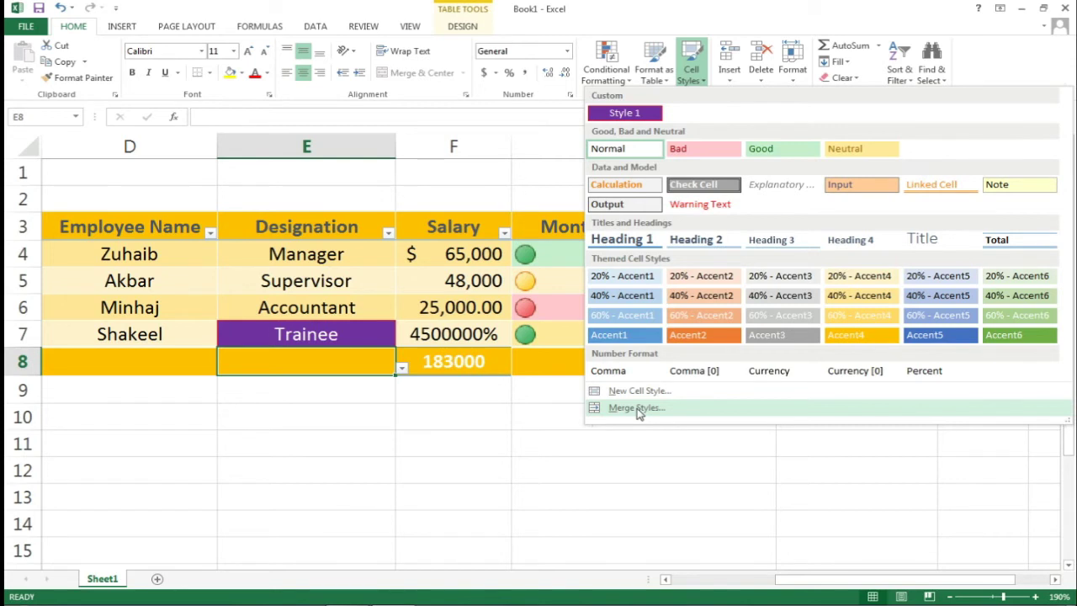
click(637, 408)
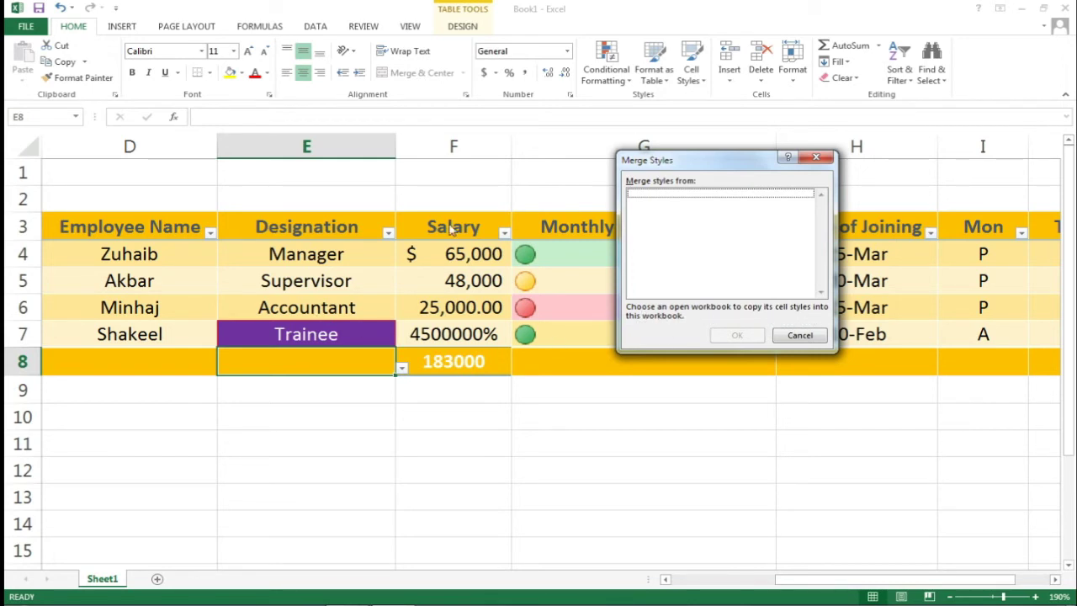
click(799, 336)
click(811, 336)
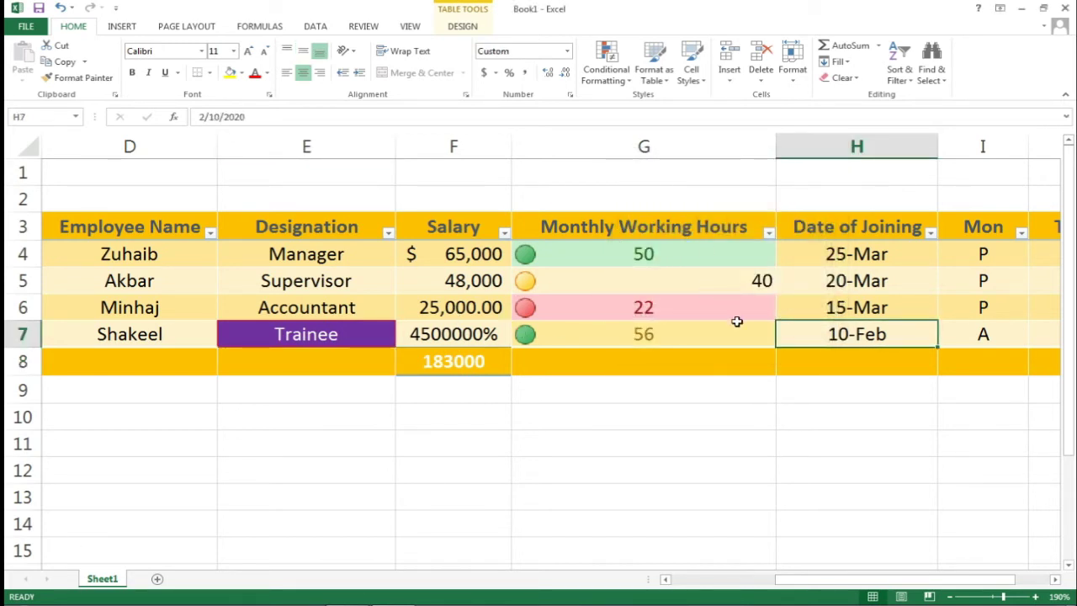
click(627, 361)
Open a second, blank Excel 2013 workbook, Book1.
click(316, 337)
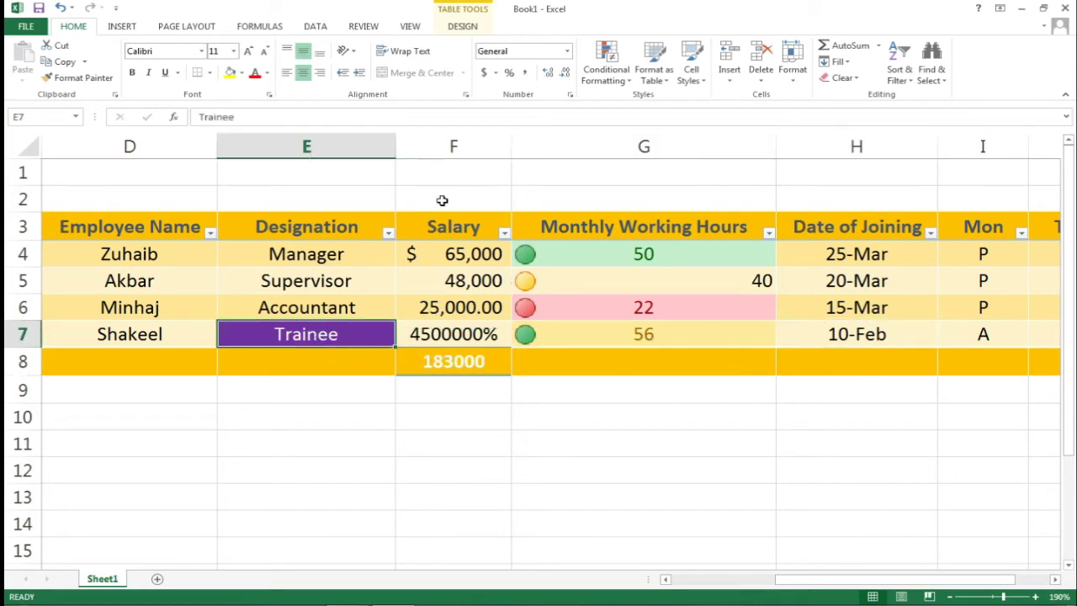
click(691, 76)
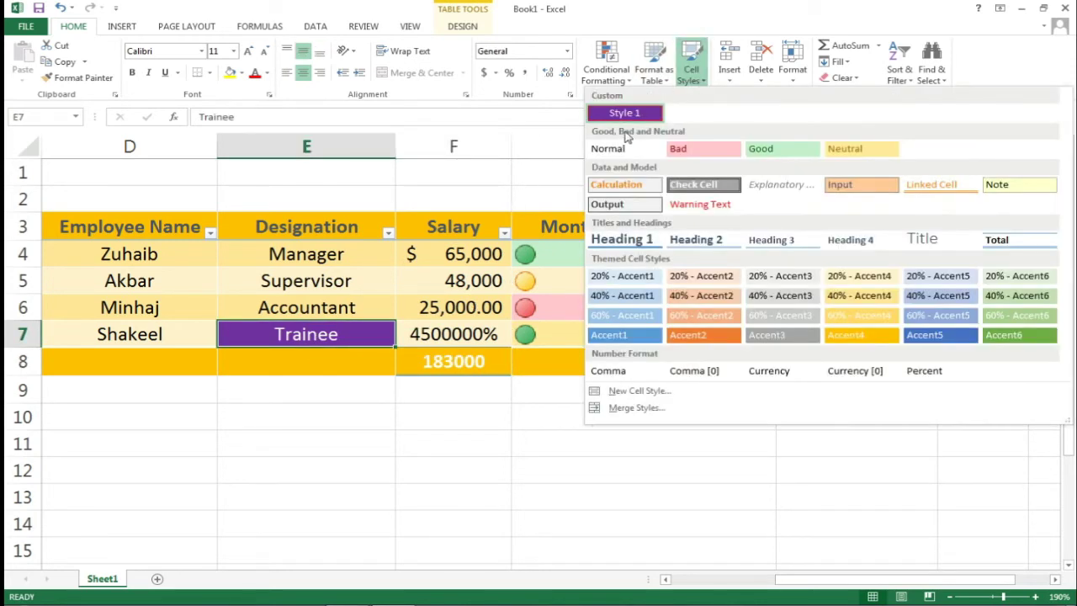
click(8, 599)
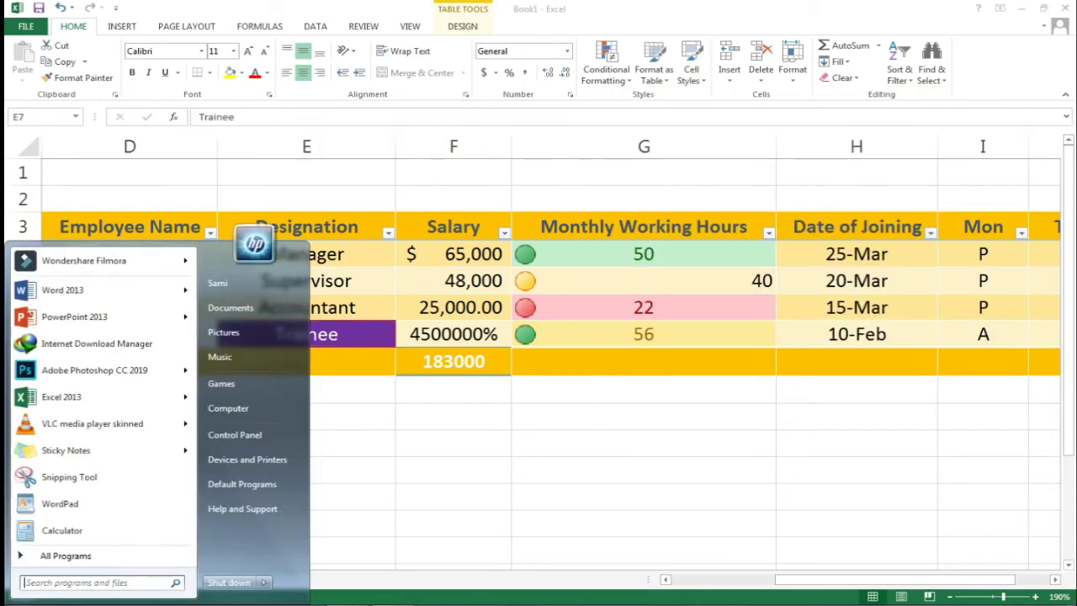
click(66, 398)
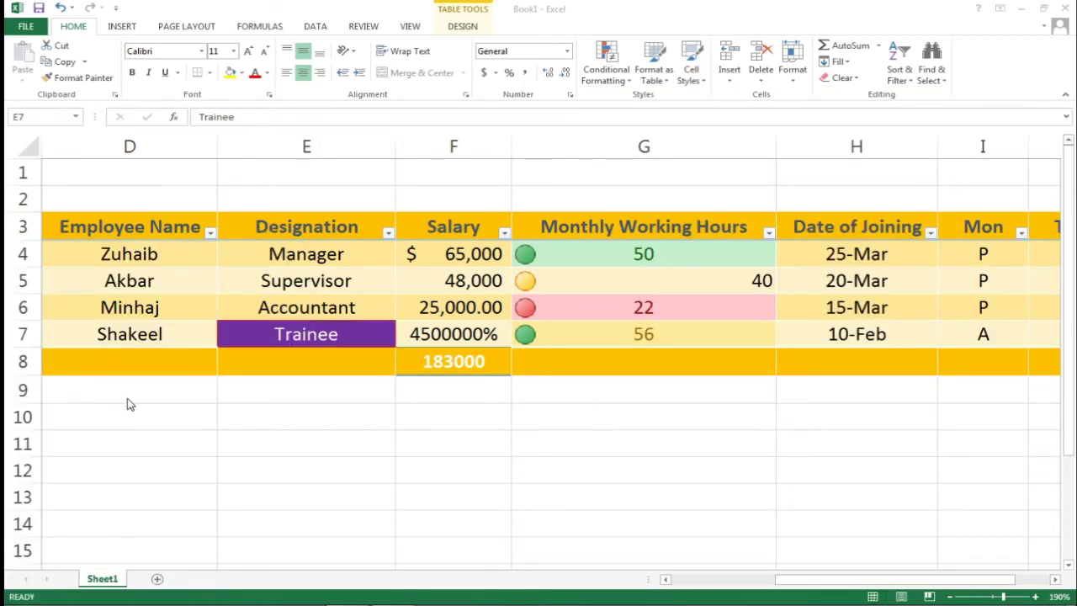
In Book1, select C4 and start a new cell style named 'S'.
click(128, 191)
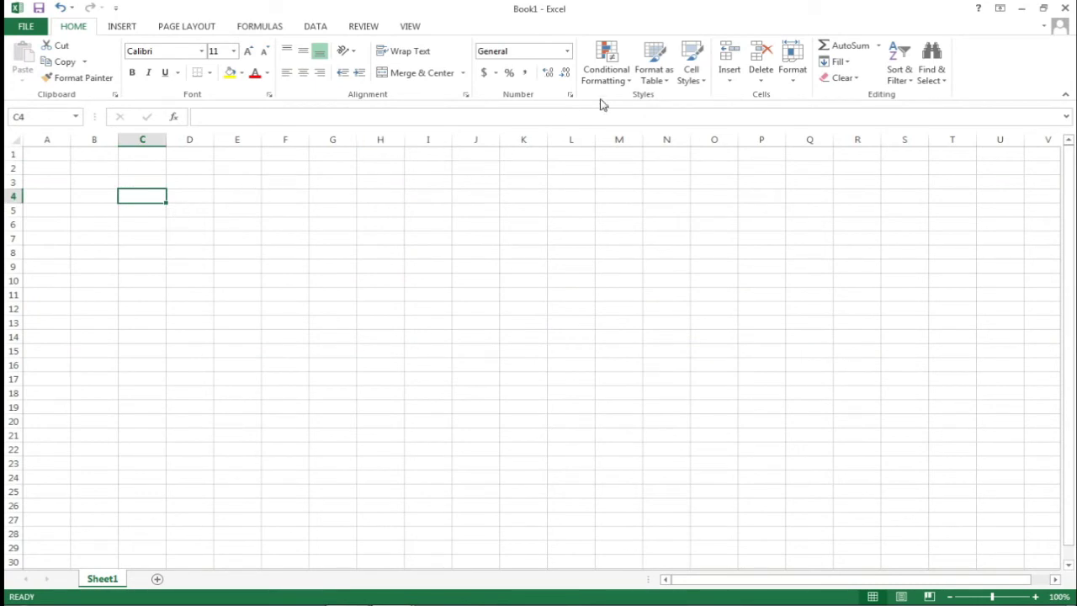
click(691, 72)
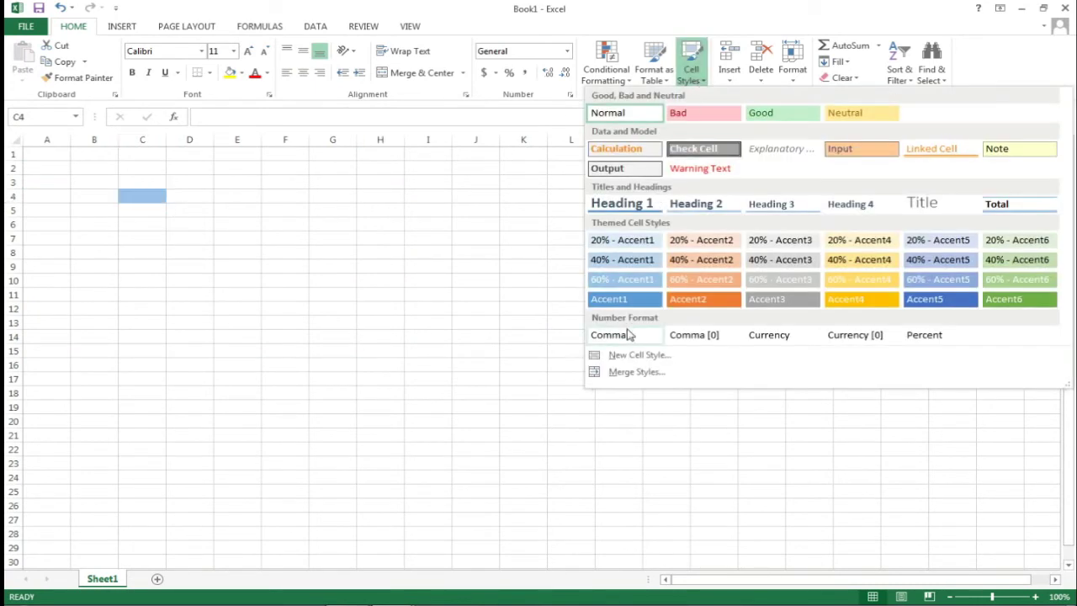
click(634, 356)
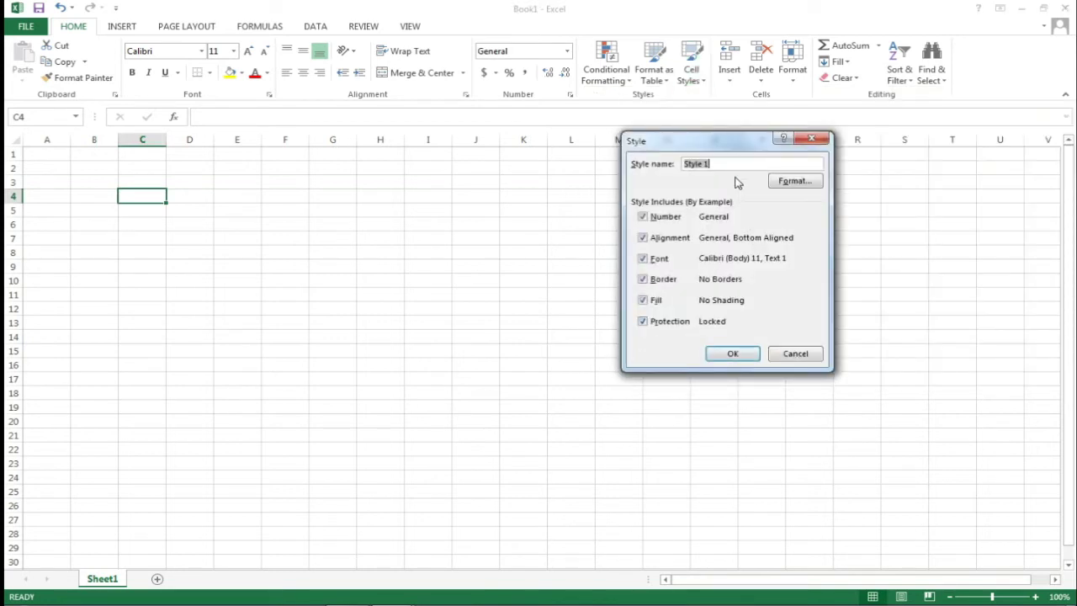
text(Sheet)
Give the new style blue text and a solid red fill, then save it.
click(804, 187)
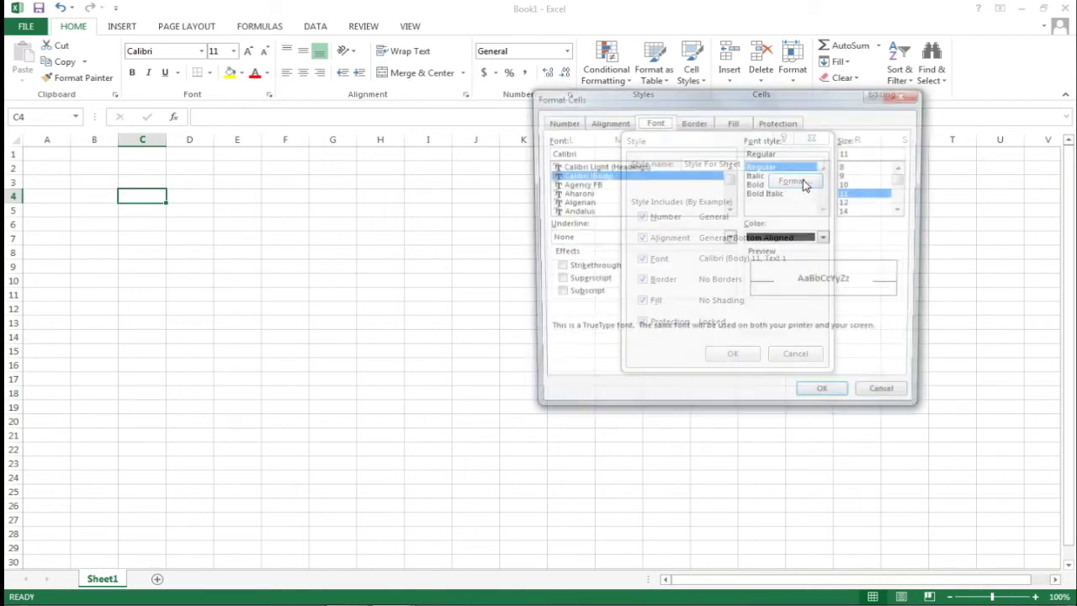
click(827, 239)
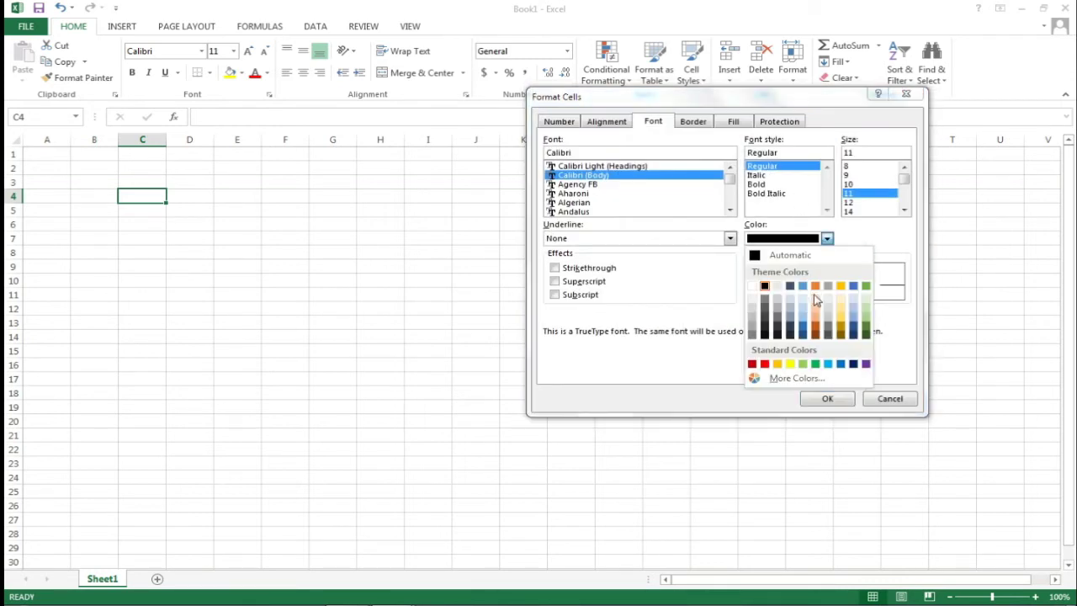
click(802, 327)
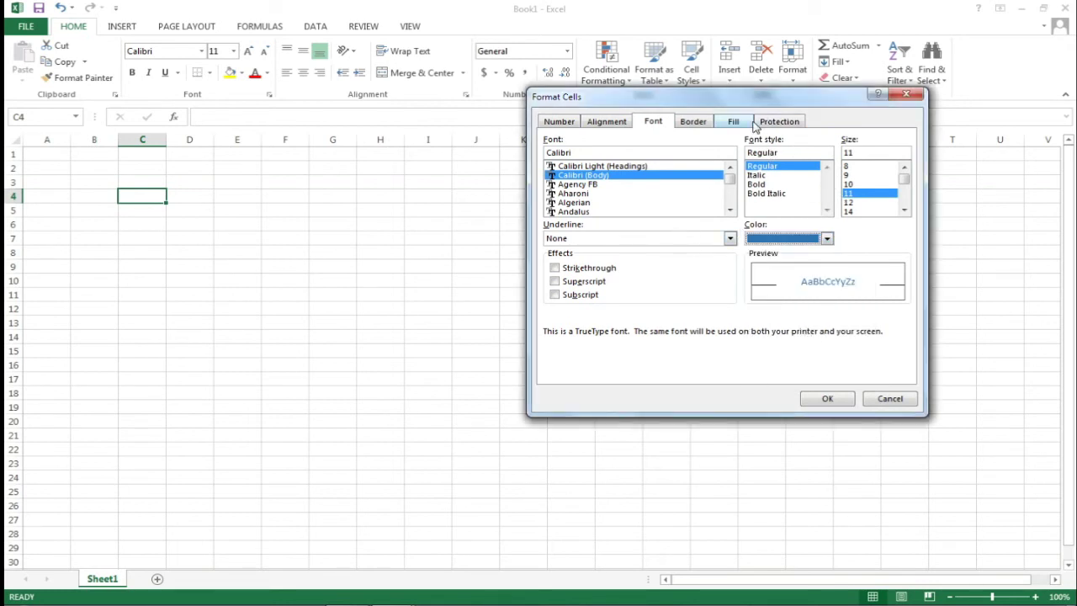
click(724, 125)
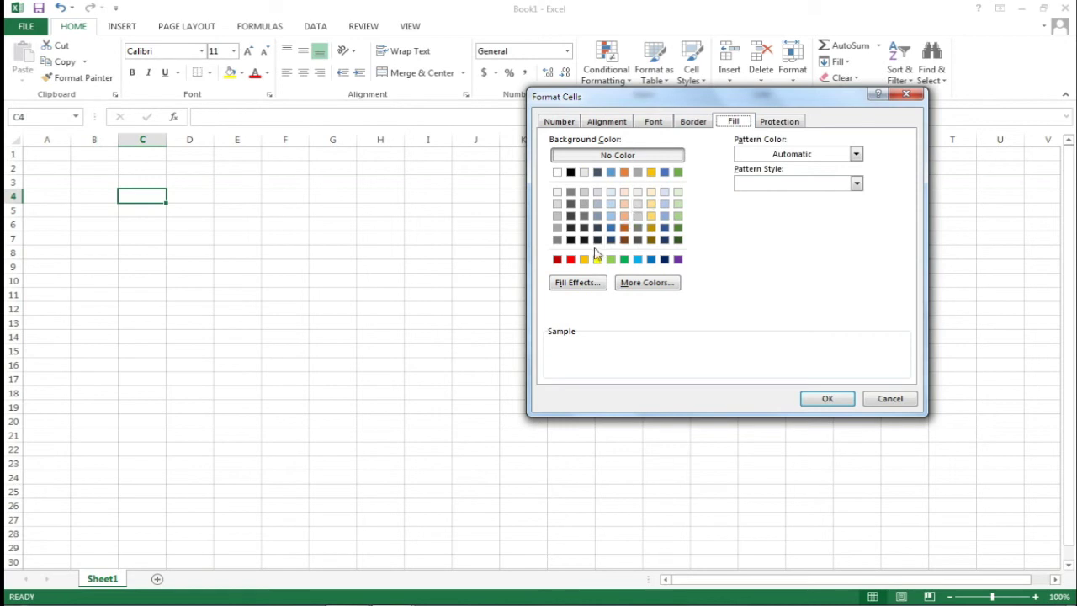
click(570, 260)
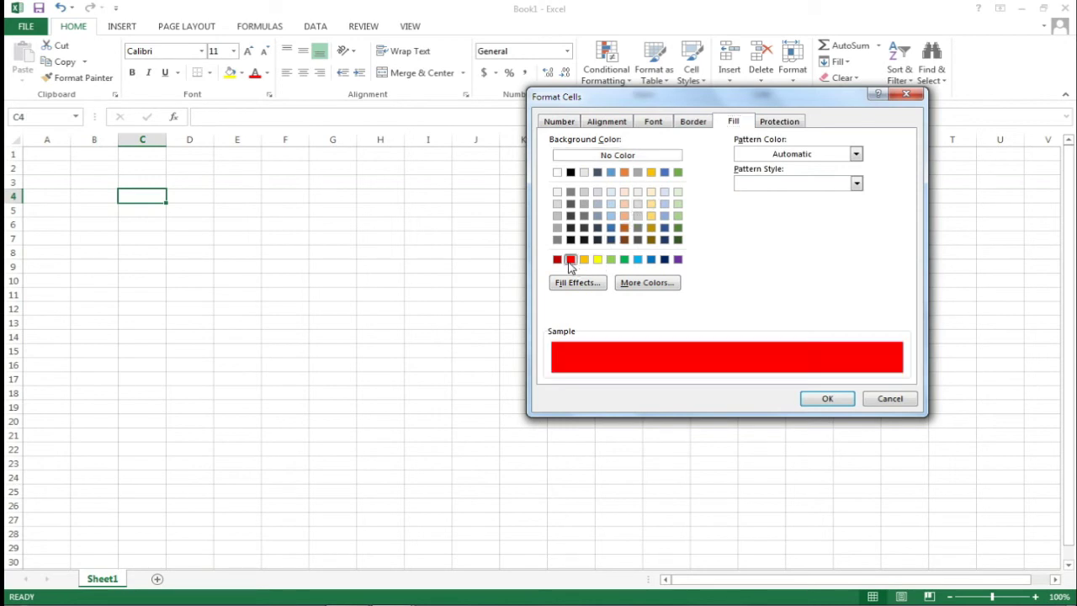
click(827, 399)
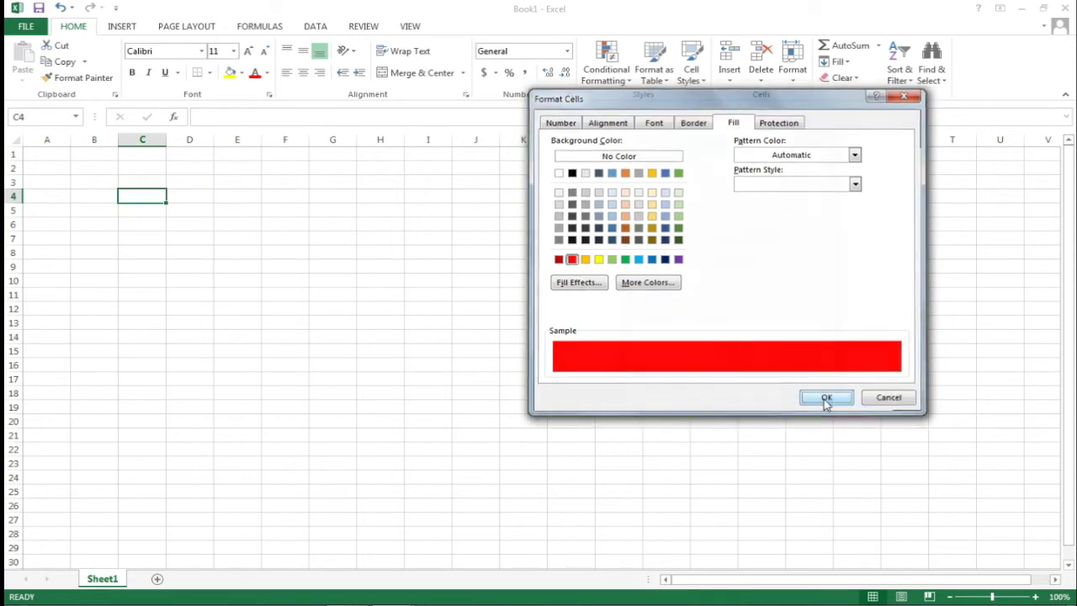
click(733, 353)
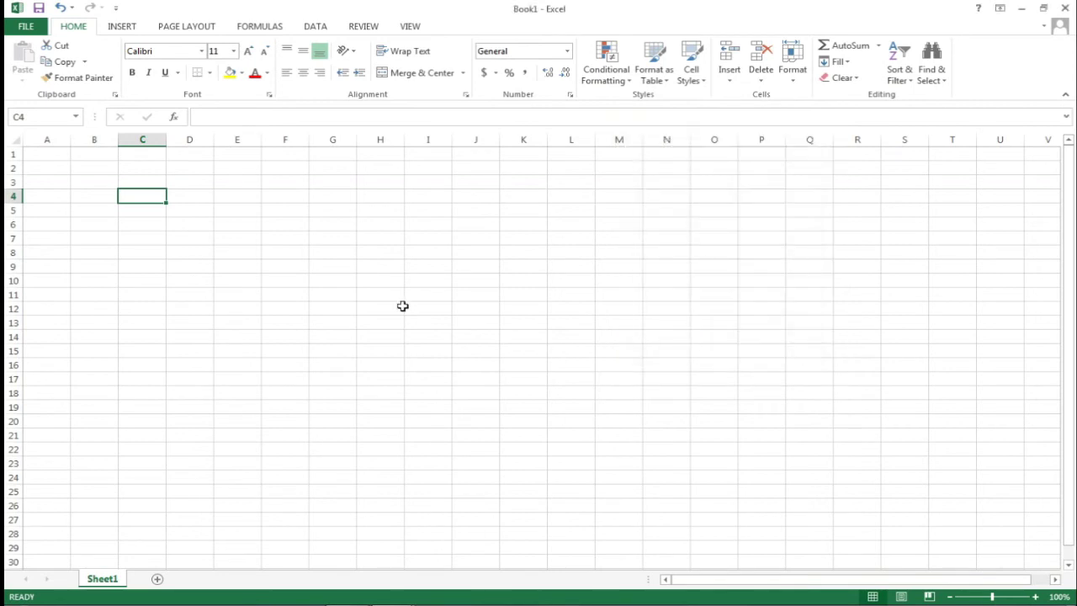
Check the new style in Book1's gallery and switch back to the employee workbook.
click(691, 74)
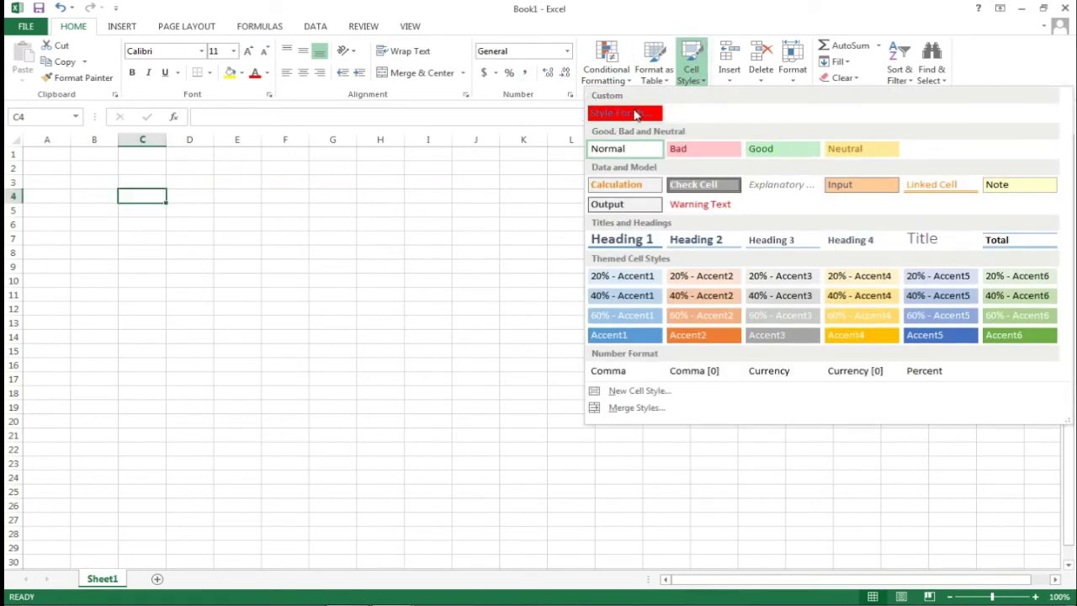
click(400, 599)
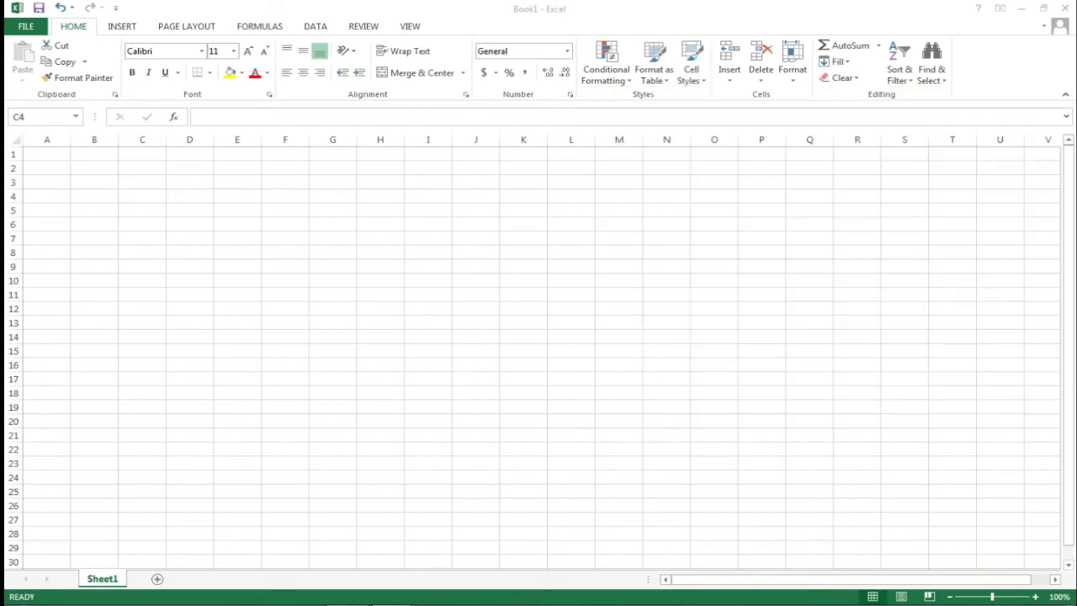
click(329, 531)
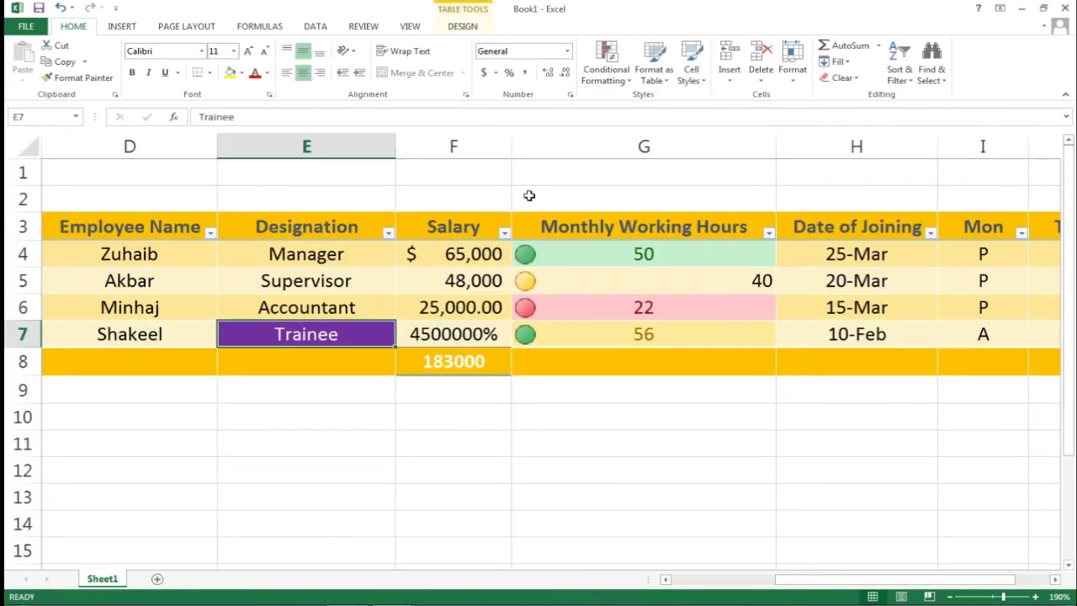
Merge the cell styles from Book1 into the employee workbook.
click(692, 74)
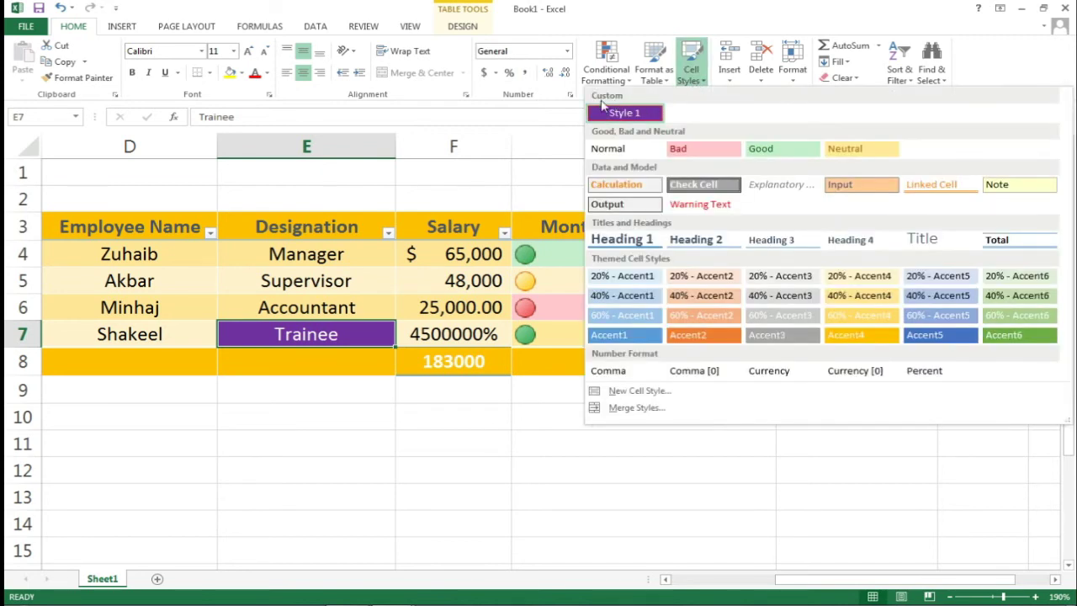
click(636, 410)
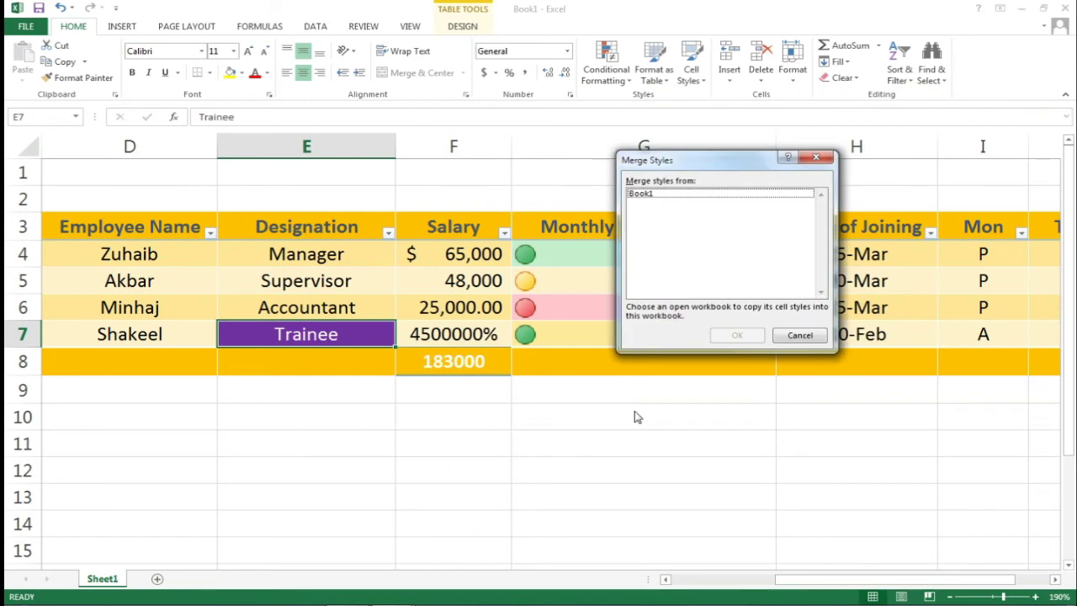
click(645, 195)
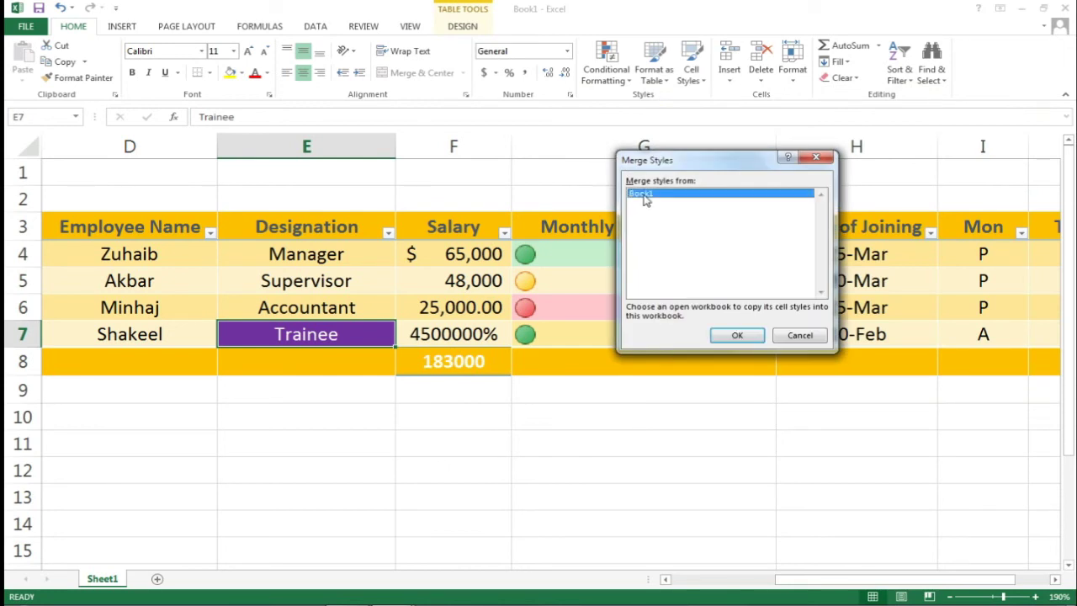
click(736, 337)
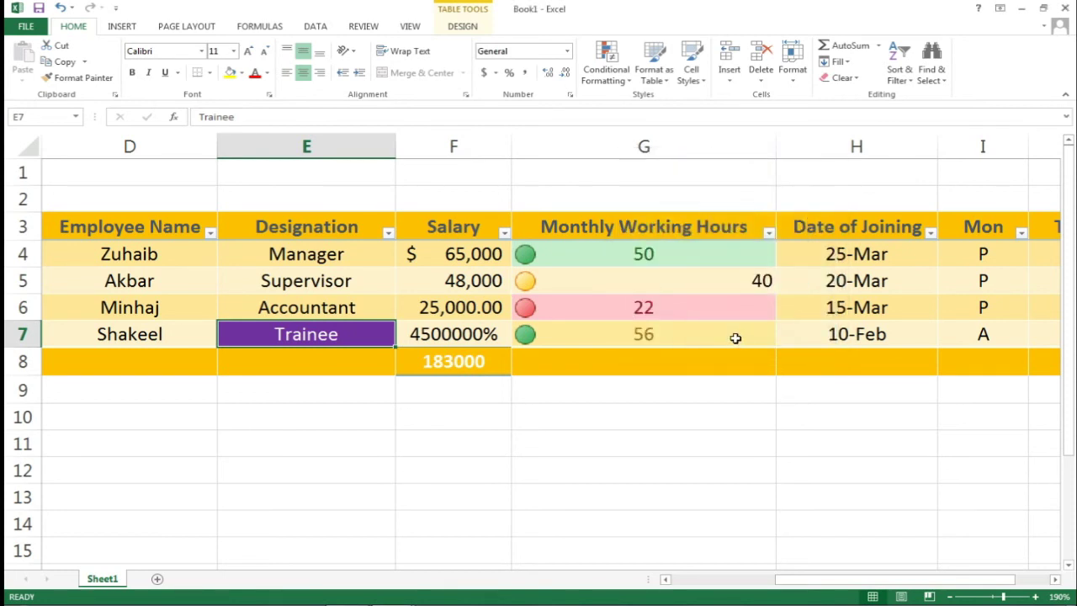
Apply the merged red custom style to the Supervisor cell E5, then minimize the workbook.
click(701, 84)
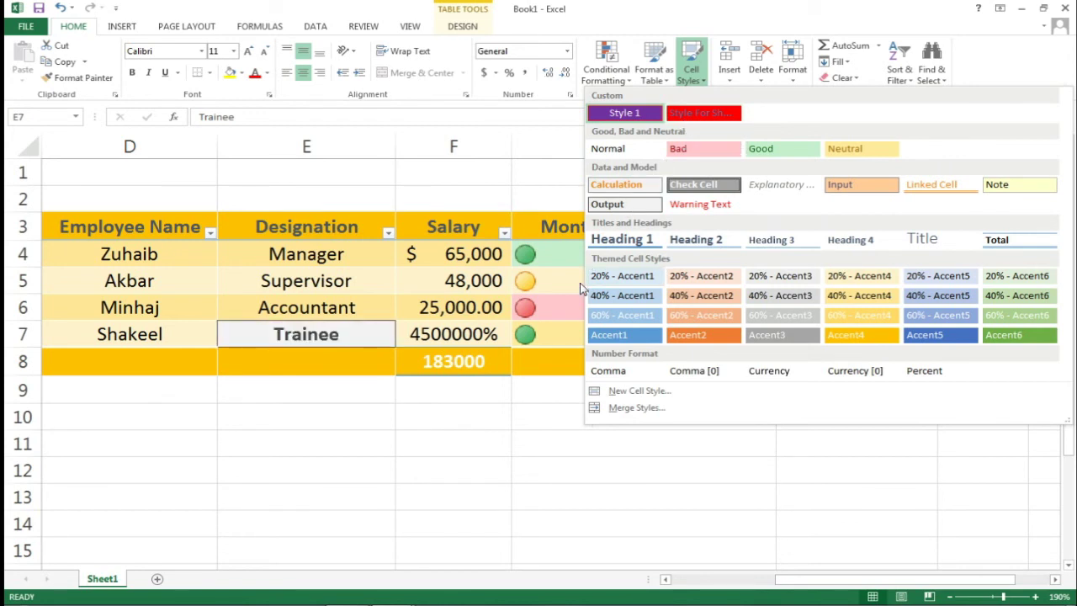
click(624, 113)
click(308, 312)
click(312, 305)
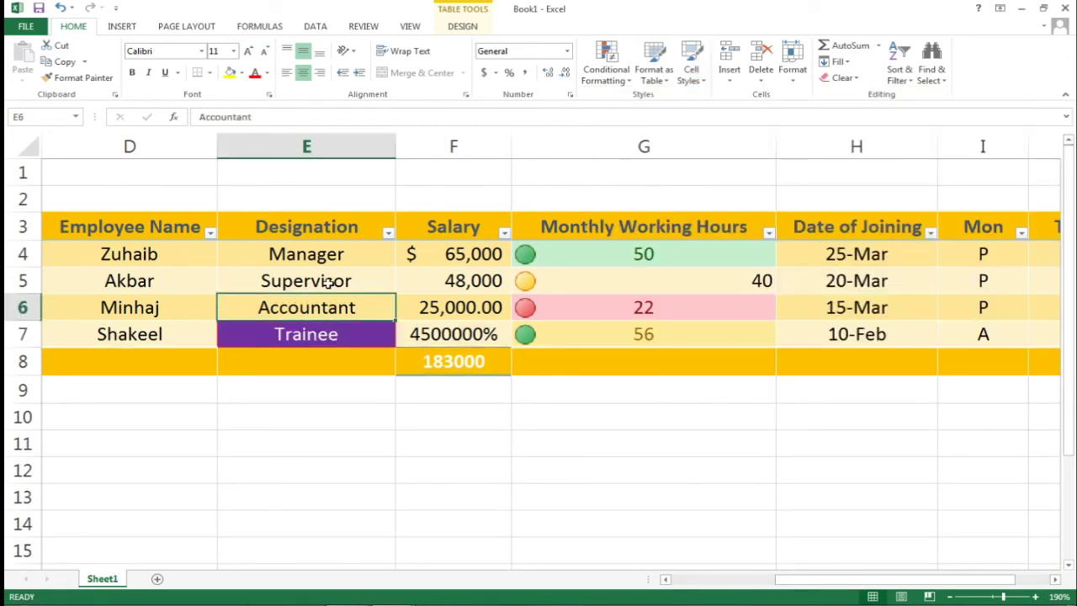
click(329, 283)
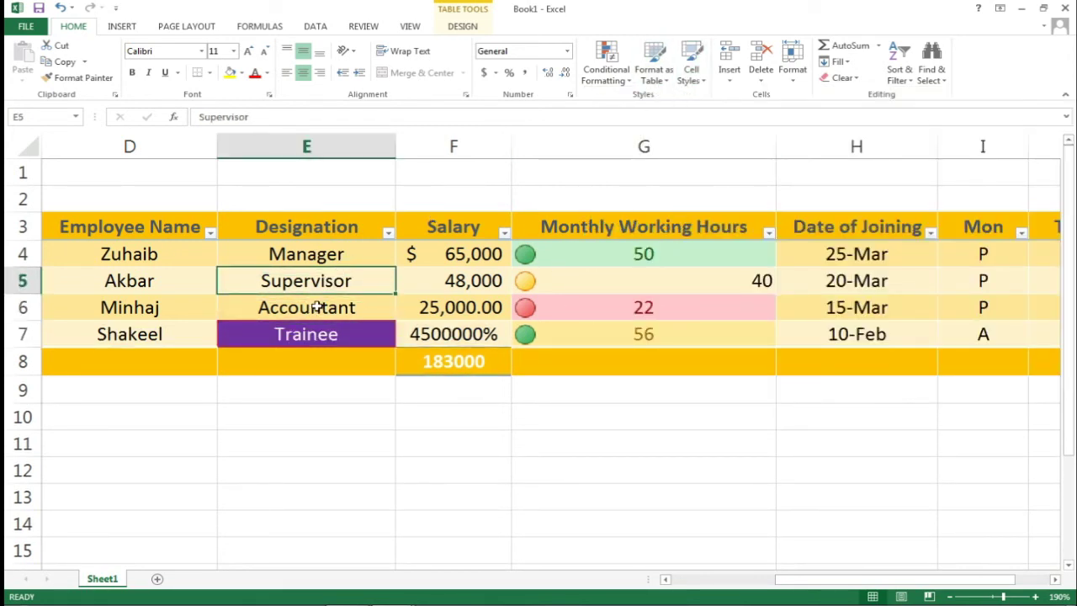
click(691, 69)
click(705, 113)
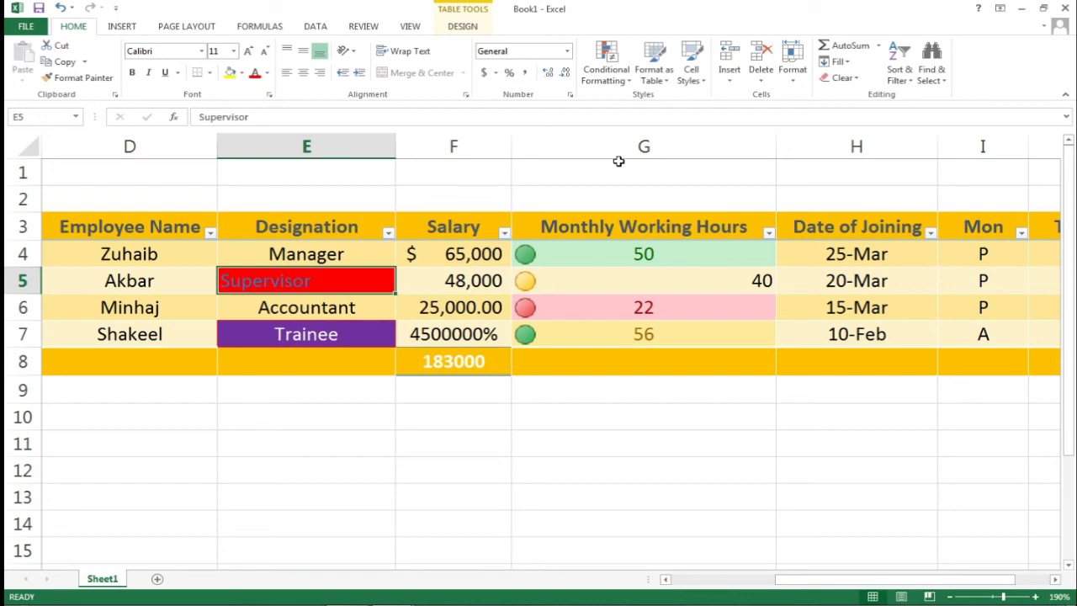
click(1022, 11)
Minimize the remaining Excel window, subscribe to the channel and set its notifications to All.
click(1022, 10)
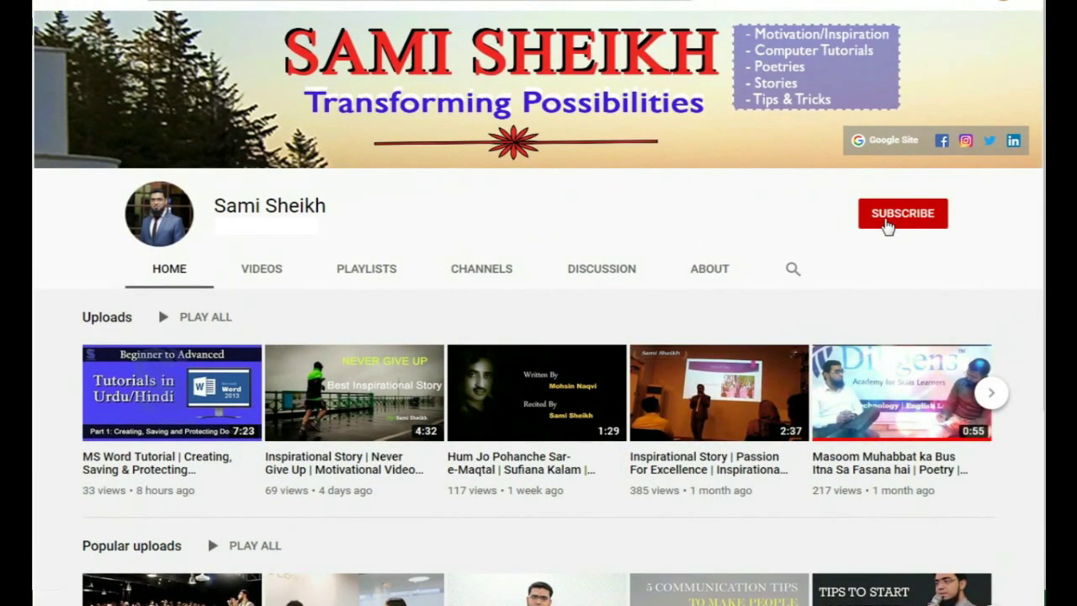
click(888, 224)
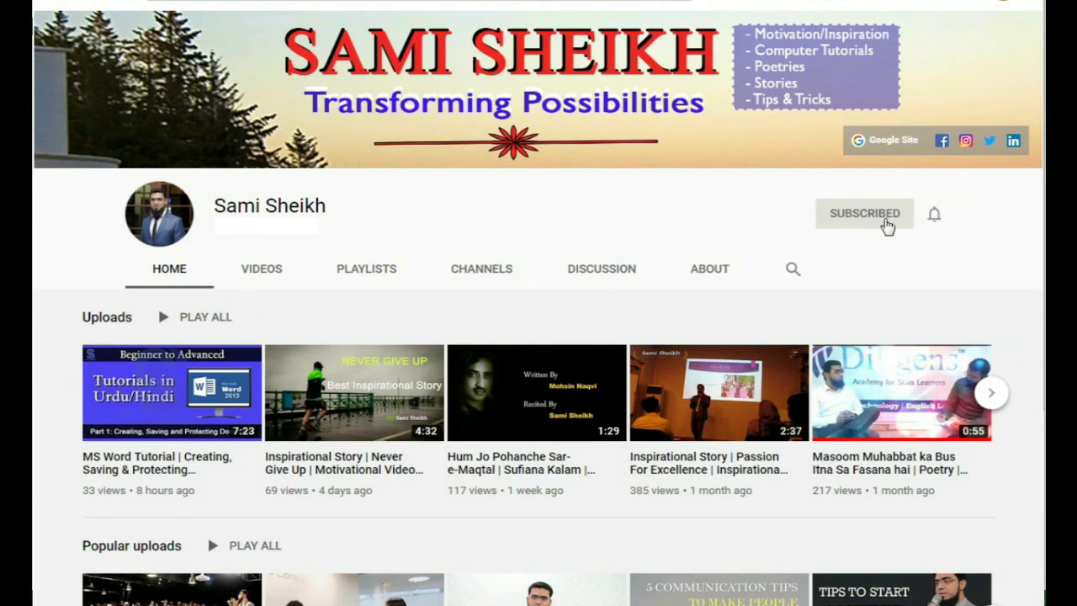
click(935, 216)
click(882, 256)
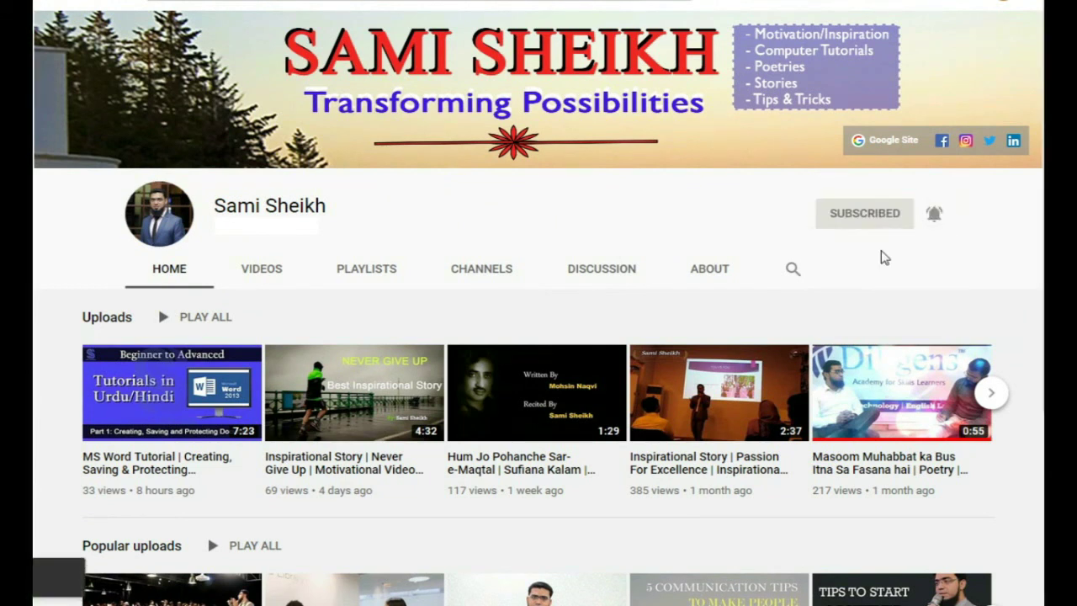